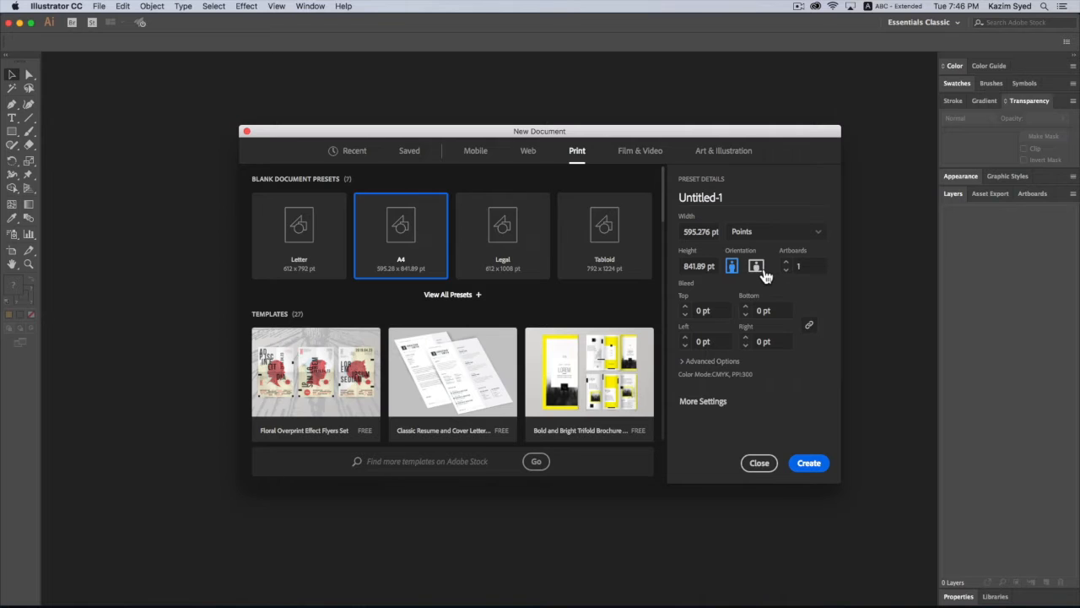
- Create a new A4 print document in landscape orientation
{"action": "left_click", "coordinate": [756, 267]}
{"action": "left_click", "coordinate": [805, 471]}
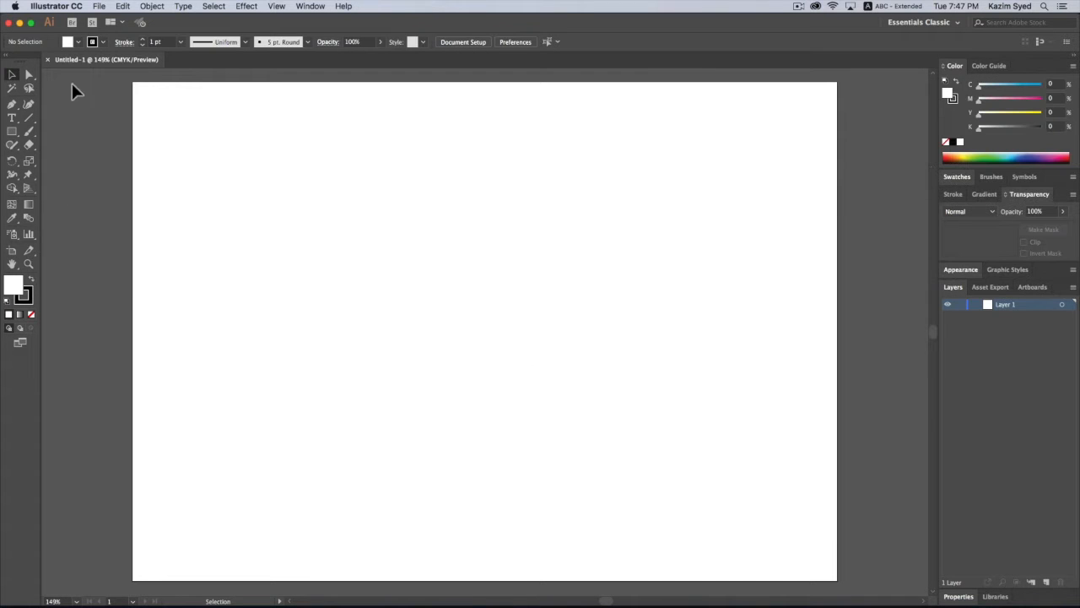
- Set the default stroke to none and the fill to the teal swatch C=80 M=10 Y=45 K=0
{"action": "left_click", "coordinate": [103, 43]}
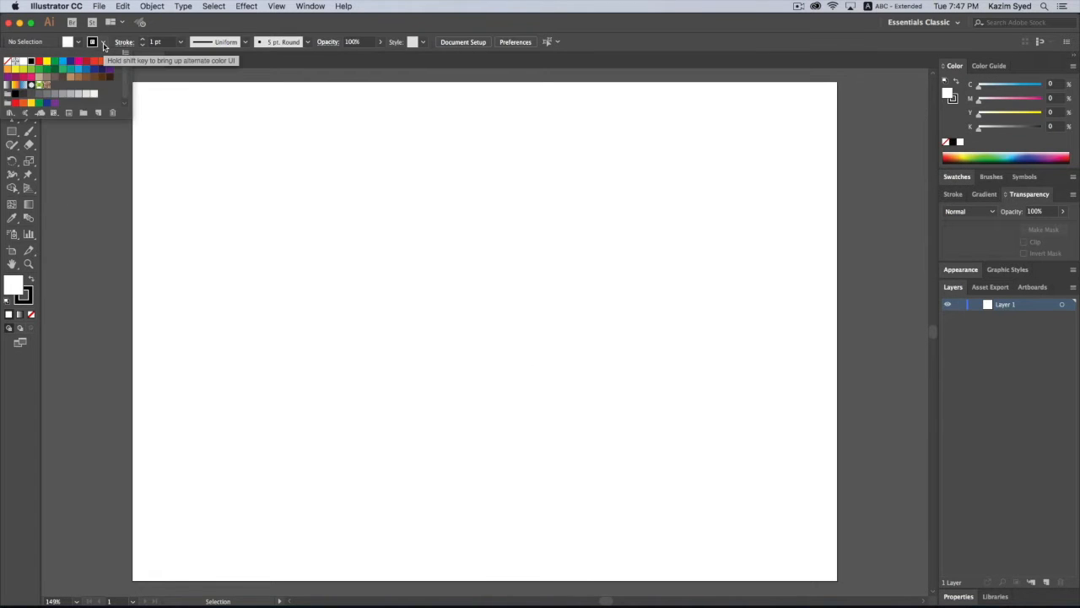
{"action": "left_click", "coordinate": [8, 62]}
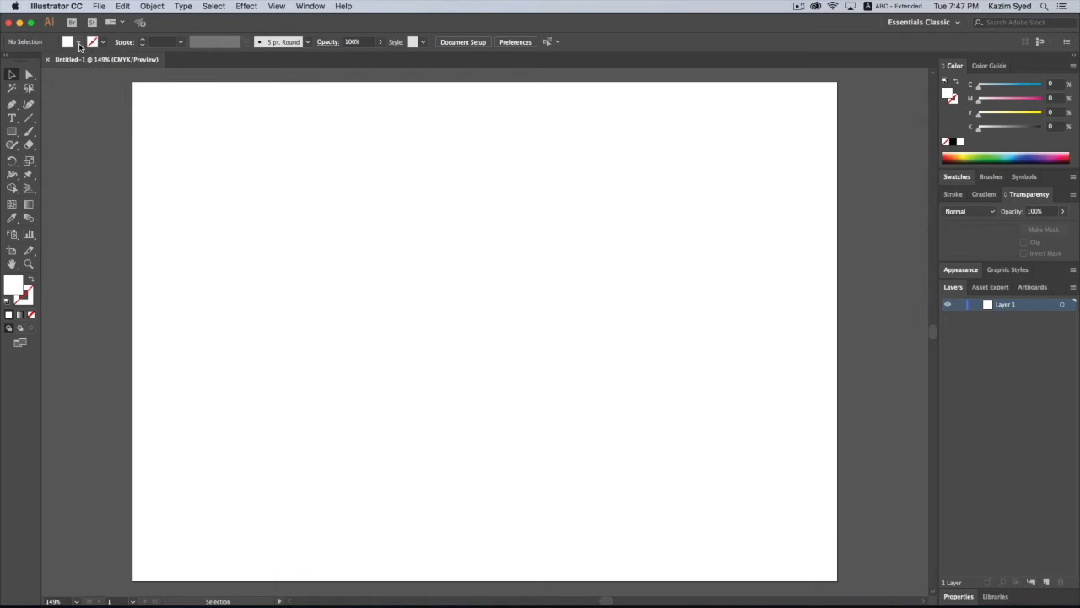
{"action": "left_click", "coordinate": [79, 42]}
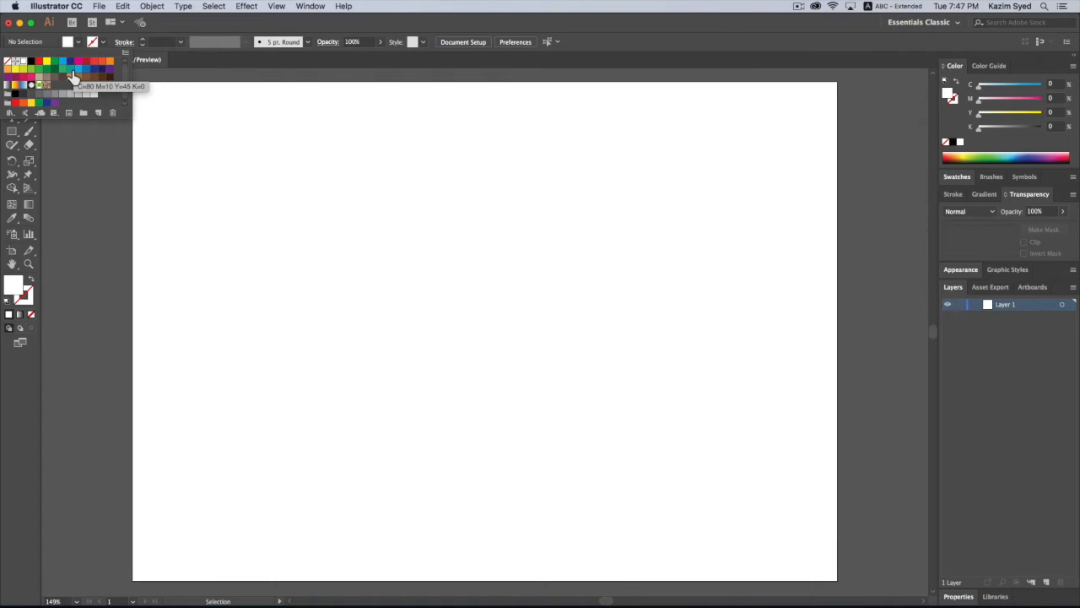
{"action": "left_click", "coordinate": [71, 70]}
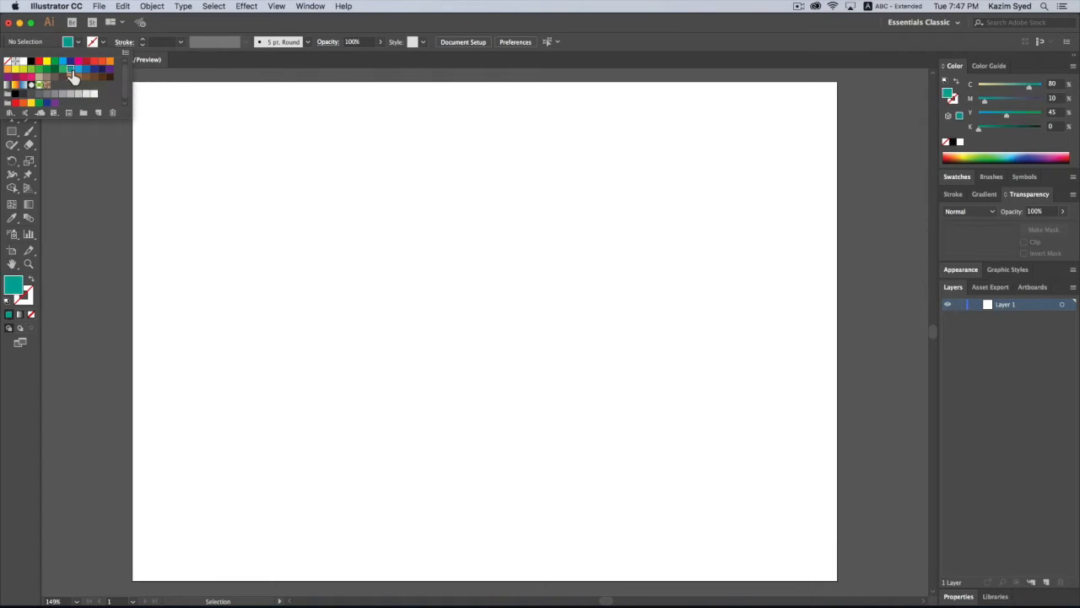
{"action": "left_click", "coordinate": [187, 27]}
- Draw a teal circle about 307 pt in diameter with the Ellipse tool and move it near the artboard's centre
{"action": "left_click", "coordinate": [13, 132]}
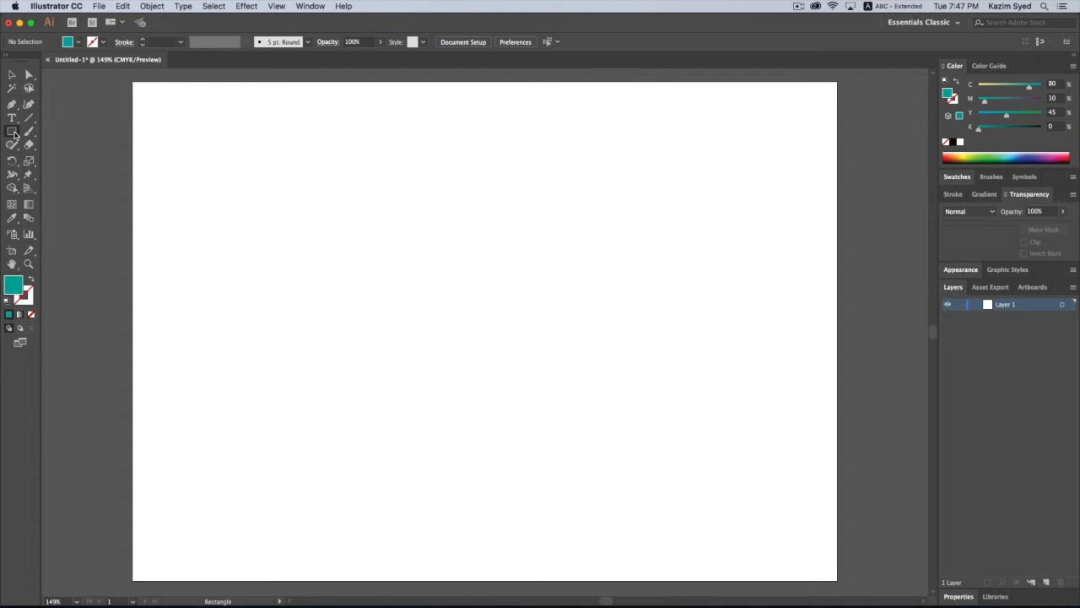
{"action": "left_click_drag", "start_coordinate": [14, 135], "coordinate": [37, 160]}
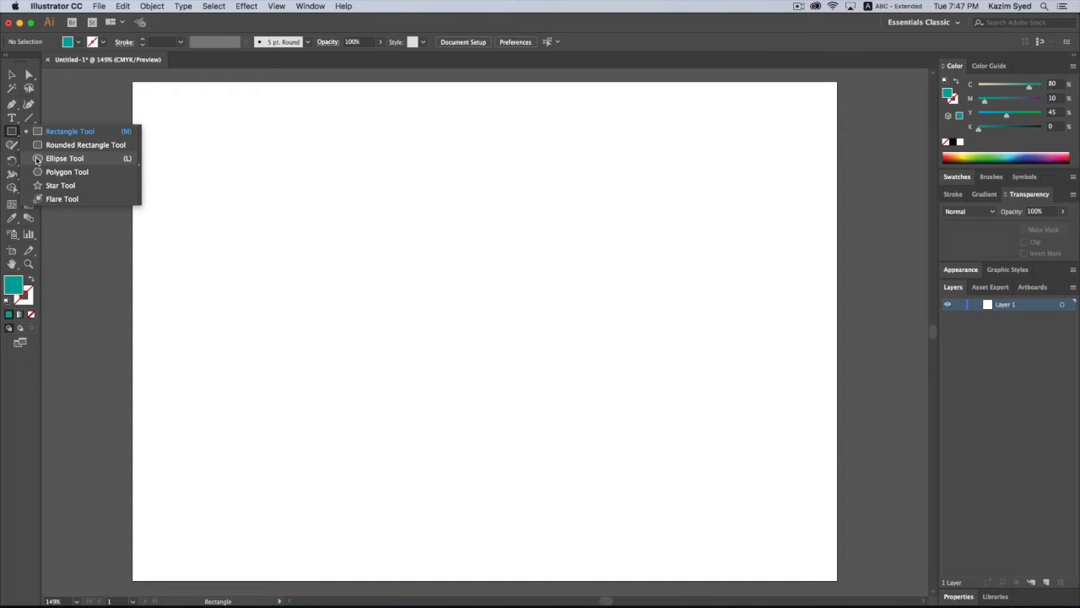
{"action": "key", "text": "l"}
{"action": "left_click_drag", "start_coordinate": [343, 173], "coordinate": [601, 365]}
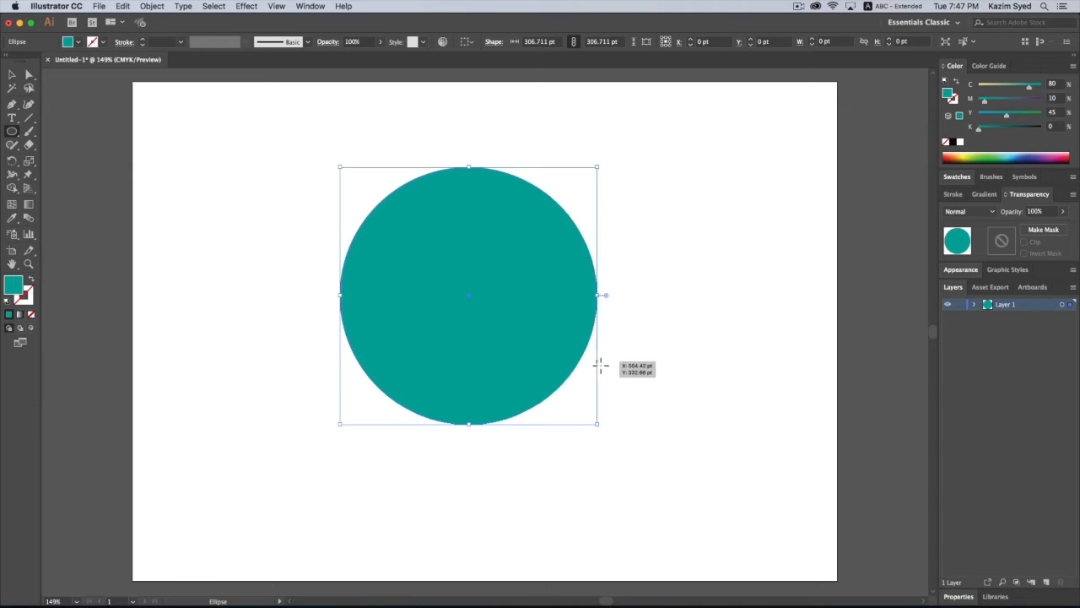
{"action": "left_click", "coordinate": [12, 74]}
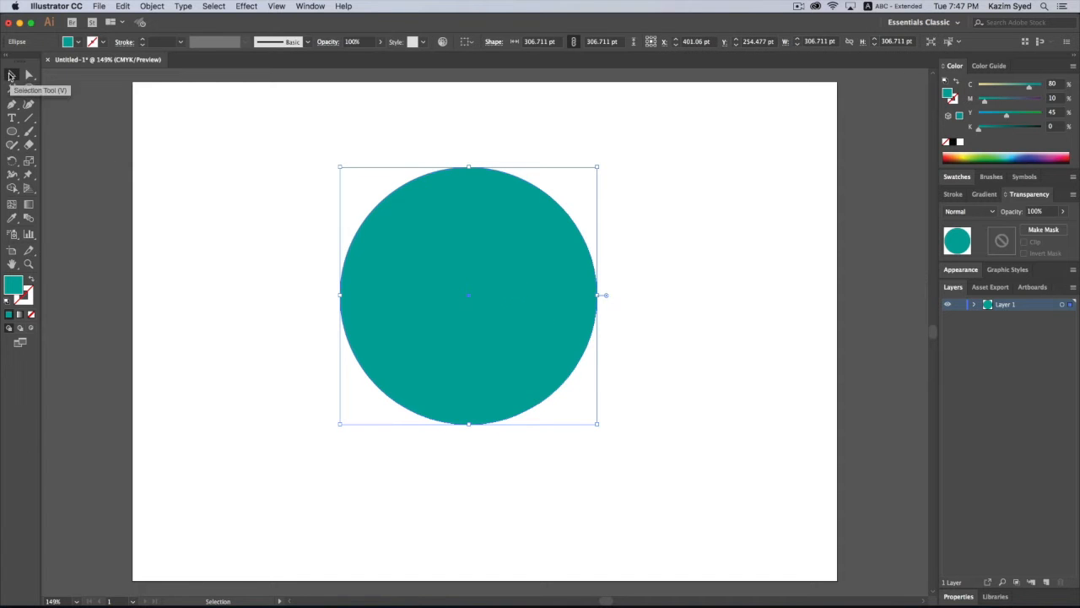
{"action": "left_click_drag", "start_coordinate": [466, 264], "coordinate": [489, 295]}
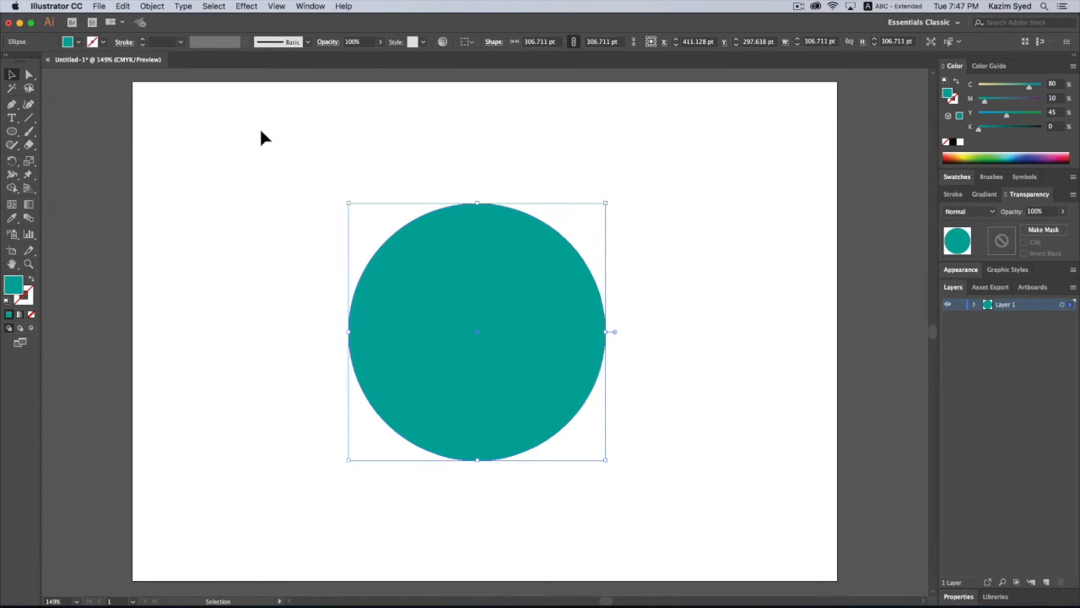
{"action": "left_click", "coordinate": [285, 145]}
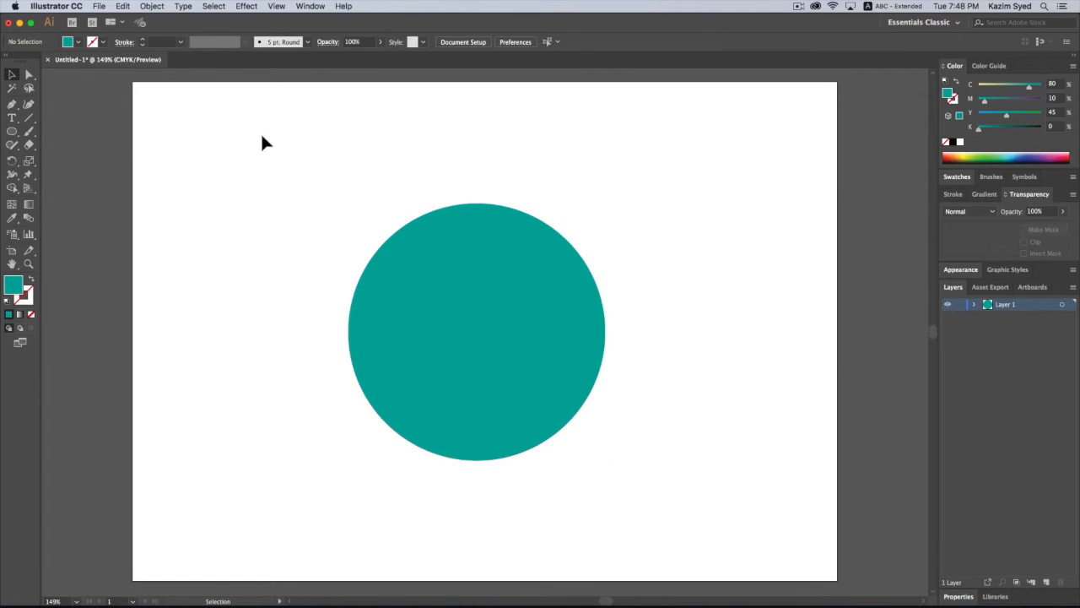
- Draw a small circle about 38 pt wide above the teal circle, filled with the orange swatch C=0 M=35 Y=85 K=0
{"action": "left_click", "coordinate": [79, 43]}
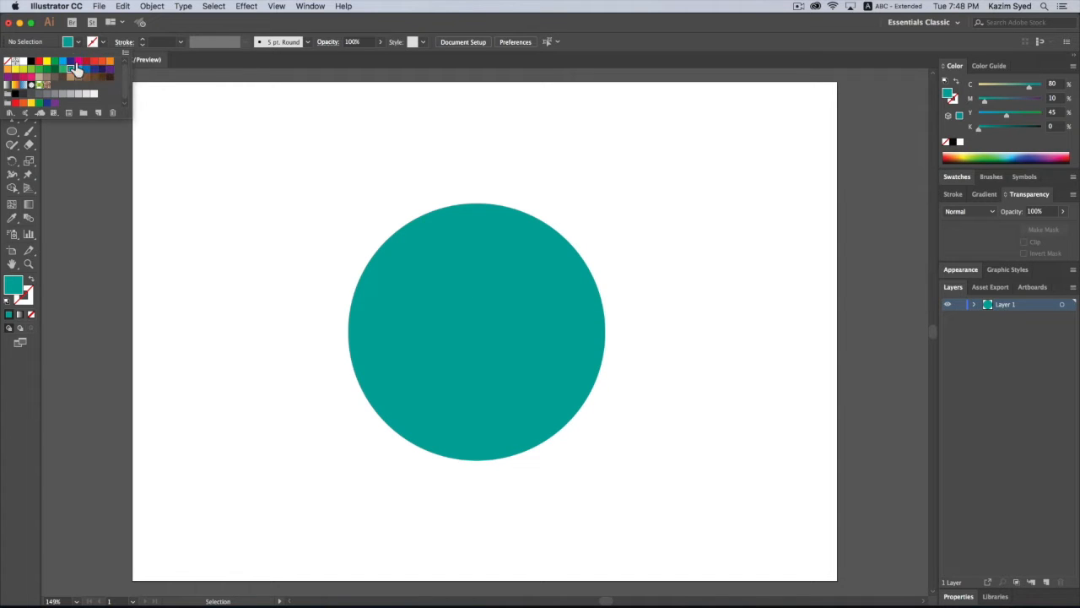
{"action": "left_click", "coordinate": [9, 69]}
{"action": "left_click", "coordinate": [172, 24]}
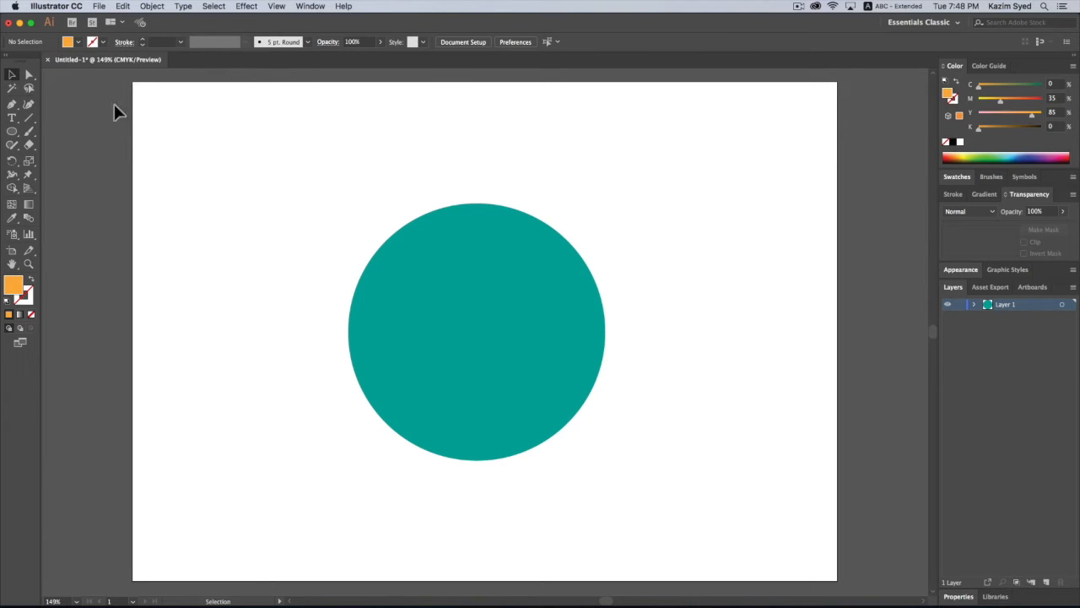
{"action": "left_click", "coordinate": [12, 133]}
{"action": "left_click_drag", "start_coordinate": [387, 144], "coordinate": [417, 164]}
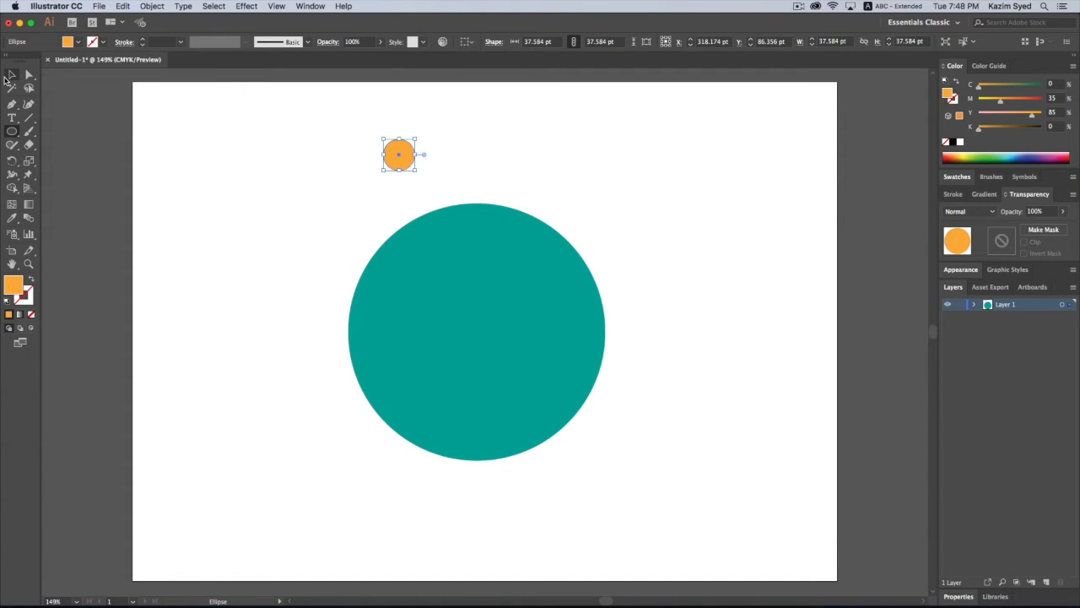
{"action": "left_click", "coordinate": [10, 75]}
{"action": "left_click", "coordinate": [354, 152]}
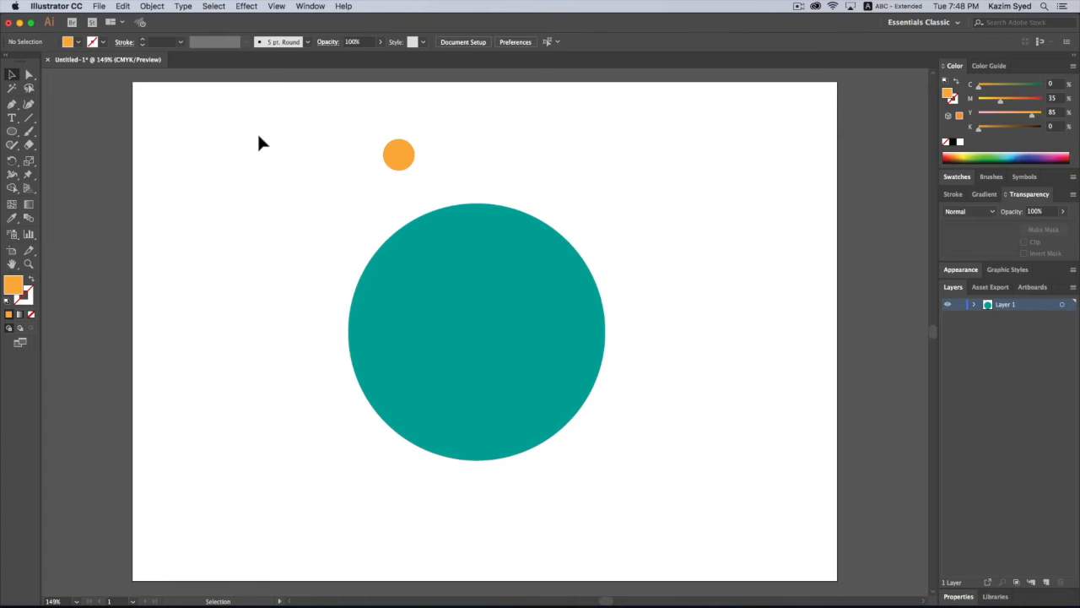
- Align the orange and teal circles to each other on their horizontal centres
{"action": "left_click_drag", "start_coordinate": [342, 140], "coordinate": [639, 465]}
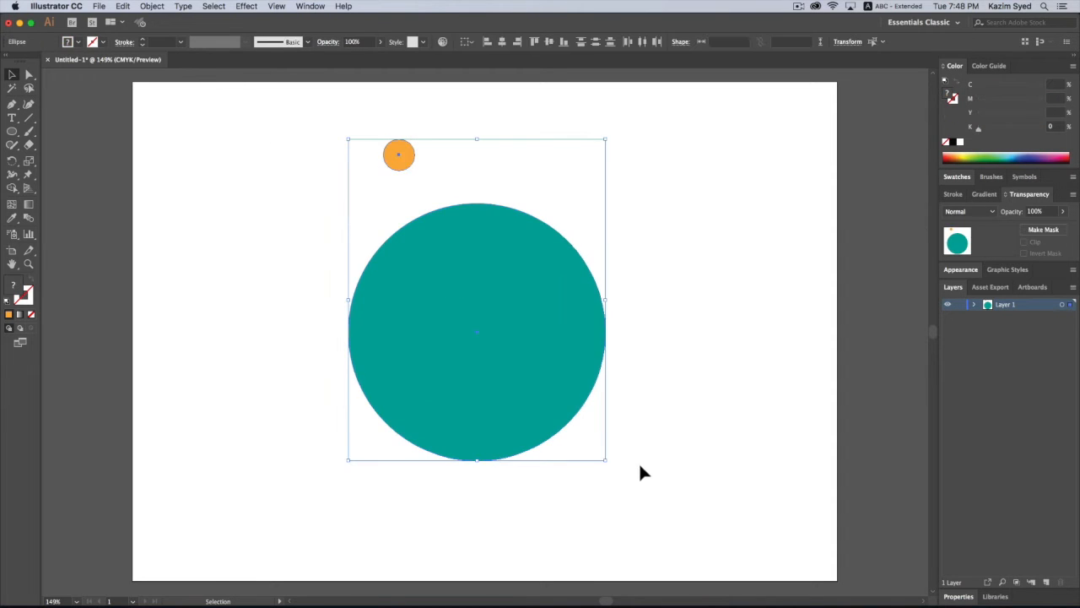
{"action": "left_click", "coordinate": [501, 42]}
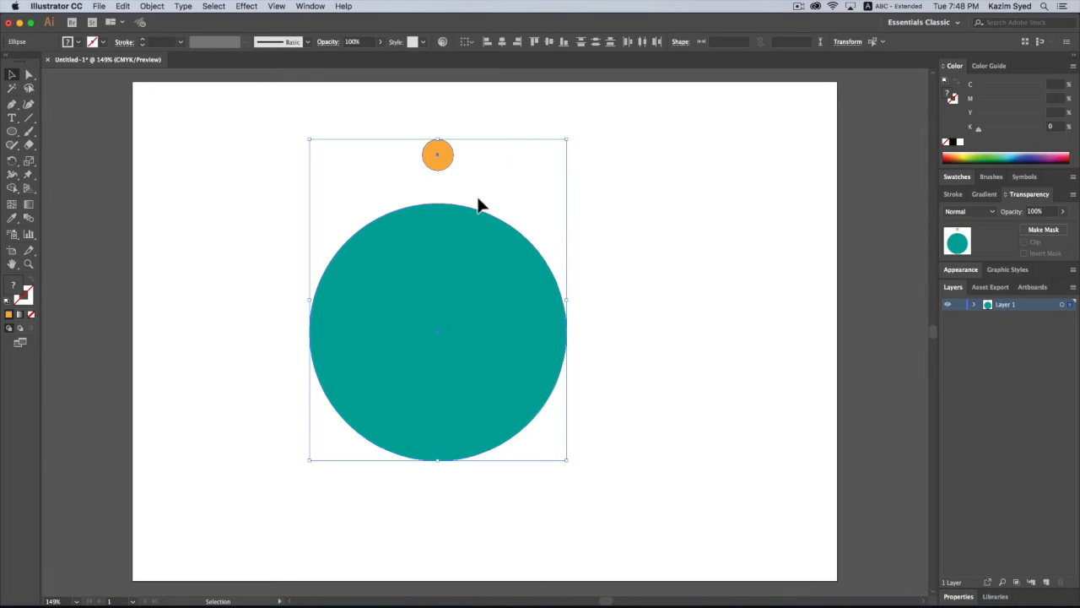
{"action": "left_click", "coordinate": [596, 214]}
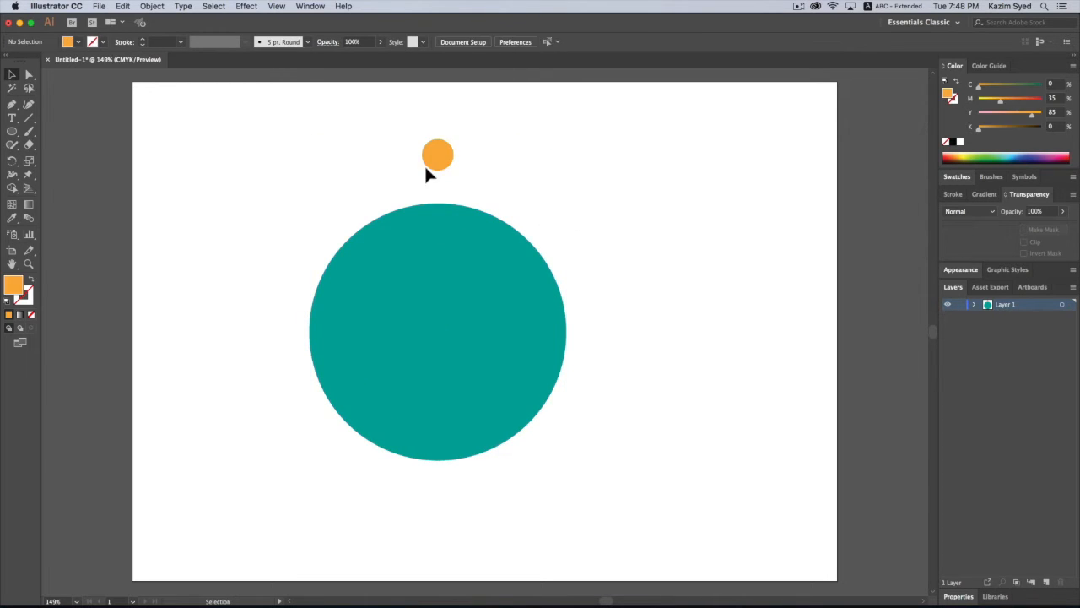
- Move the orange circle 30 pt straight down so it sits just above the teal circle
{"action": "left_click", "coordinate": [450, 159]}
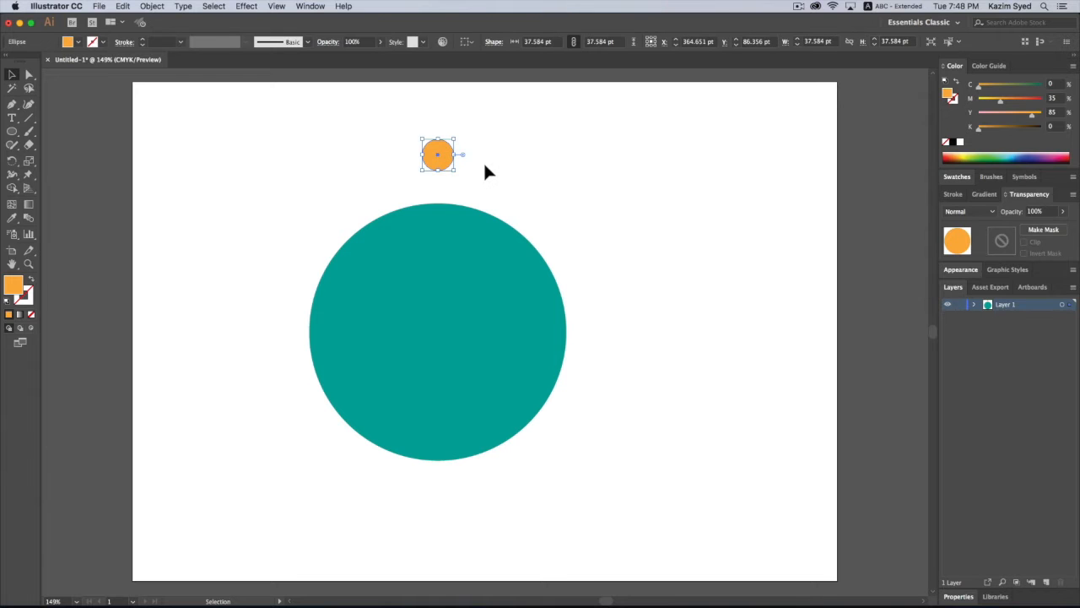
{"action": "key", "text": "shift+Down"}
{"action": "key", "text": "shift+Down"}
{"action": "key", "text": "shift+Down"}
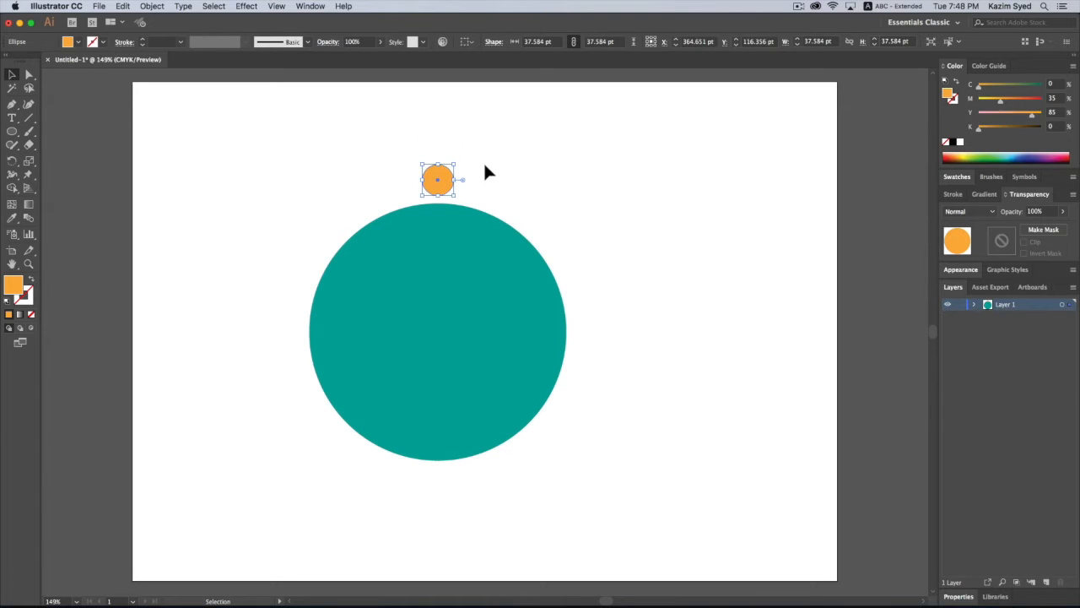
{"action": "left_click", "coordinate": [544, 199]}
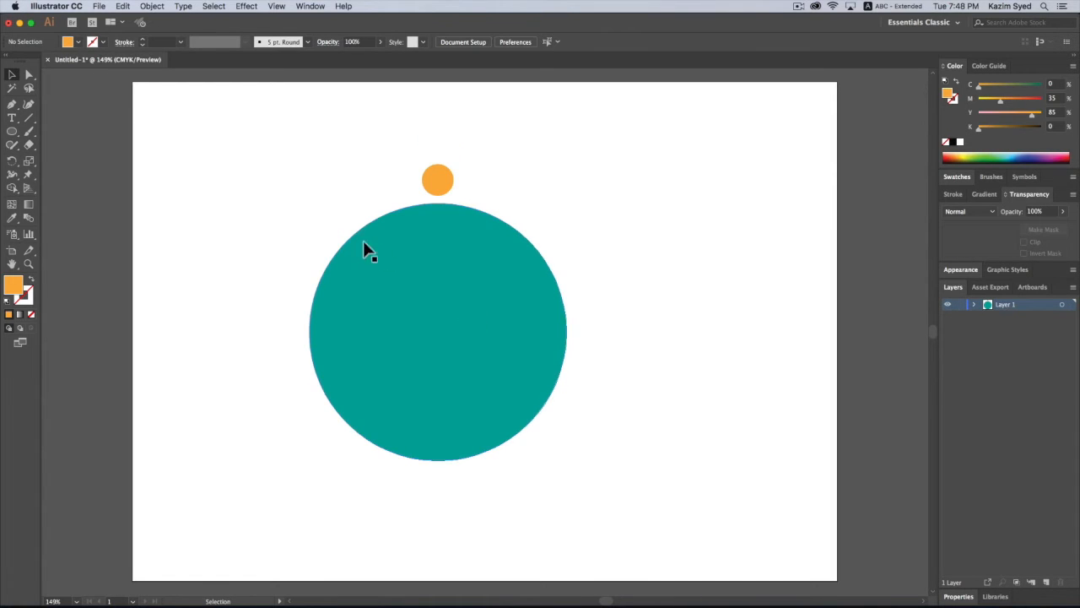
- Move both circles together toward the middle of the artboard
{"action": "left_click_drag", "start_coordinate": [264, 150], "coordinate": [591, 462]}
{"action": "left_click_drag", "start_coordinate": [513, 381], "coordinate": [548, 393]}
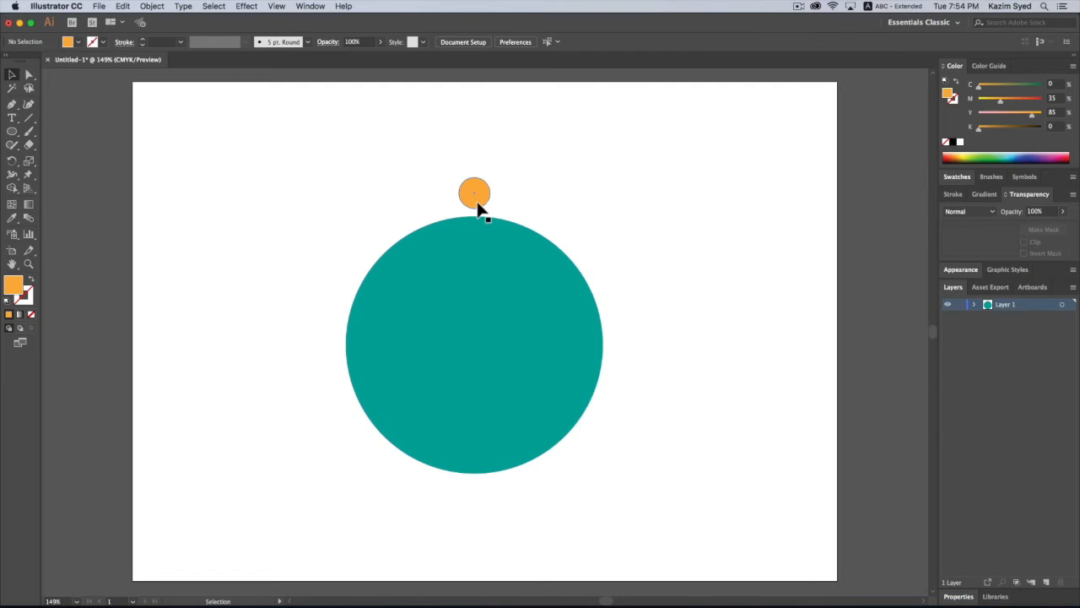
{"action": "left_click", "coordinate": [477, 203]}
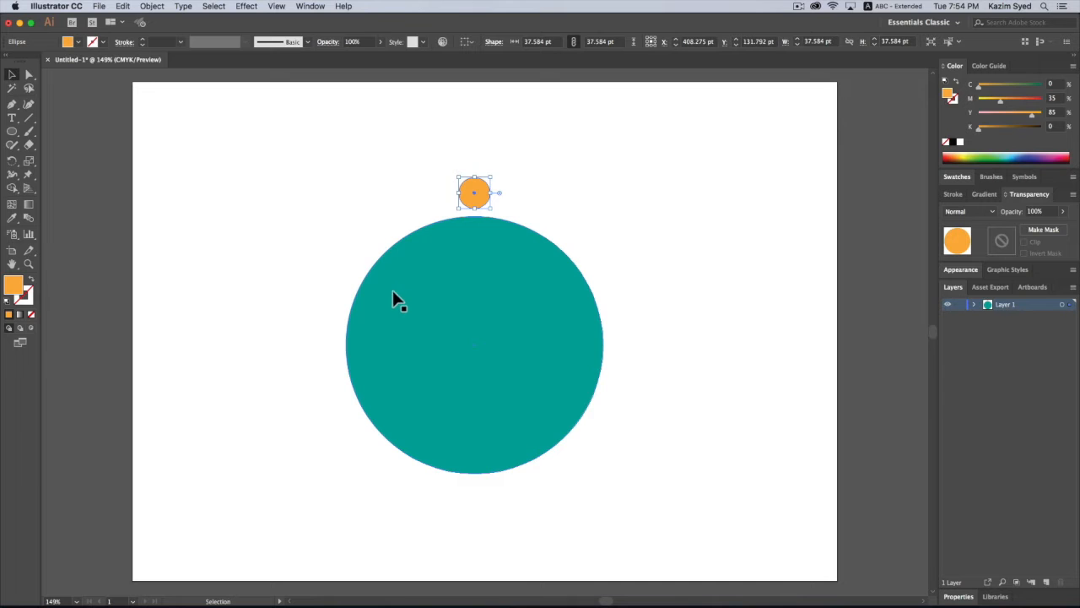
{"action": "left_click", "coordinate": [364, 219]}
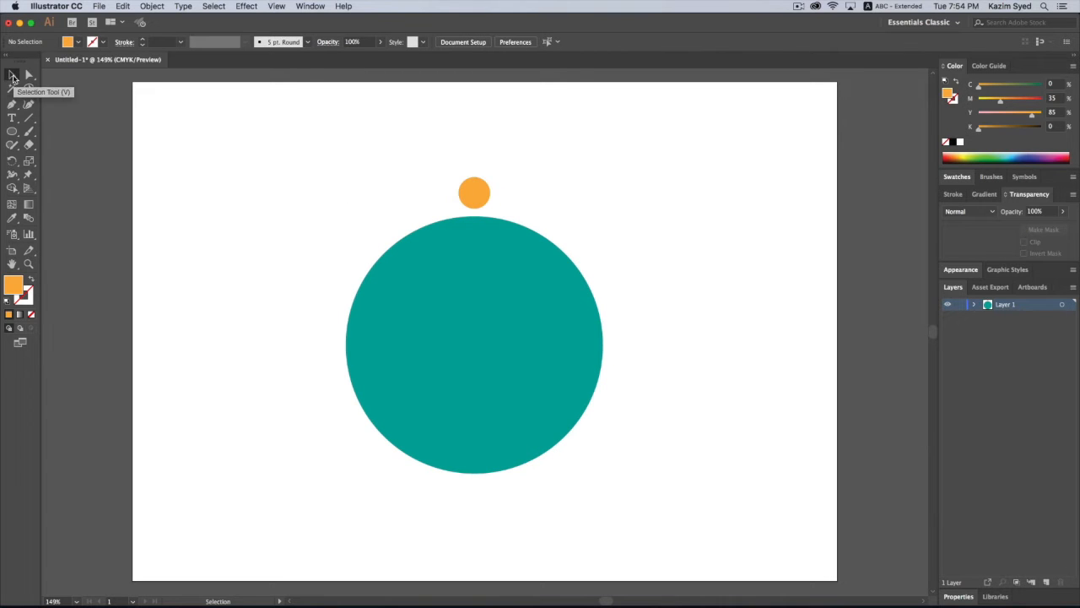
- Make a copy of both circles rotated 18° about the teal circle's centre, checking it in the preview
{"action": "left_click_drag", "start_coordinate": [340, 170], "coordinate": [615, 477]}
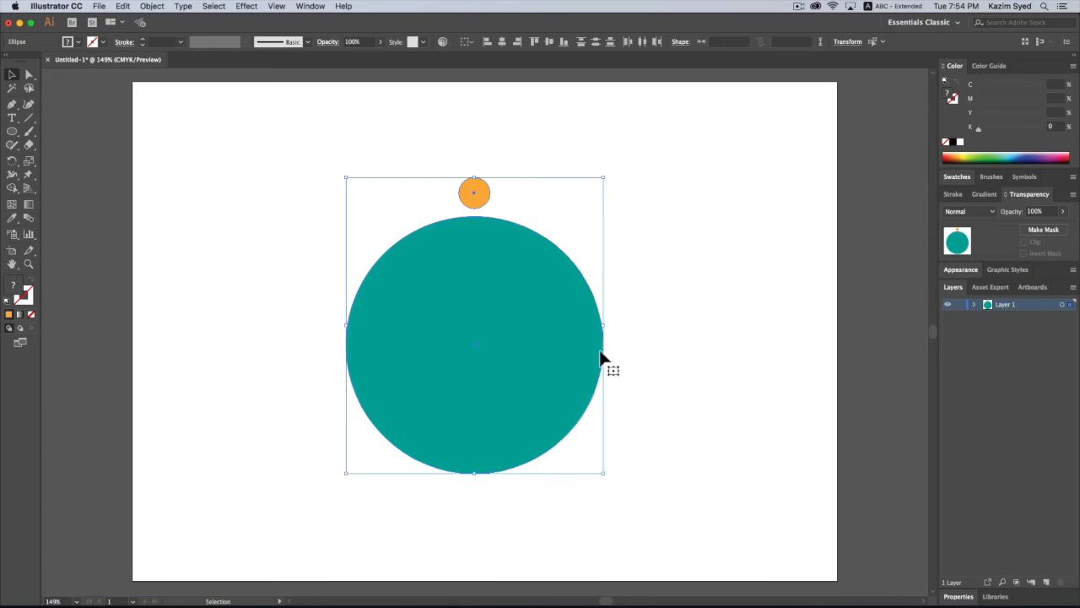
{"action": "left_click", "coordinate": [12, 163]}
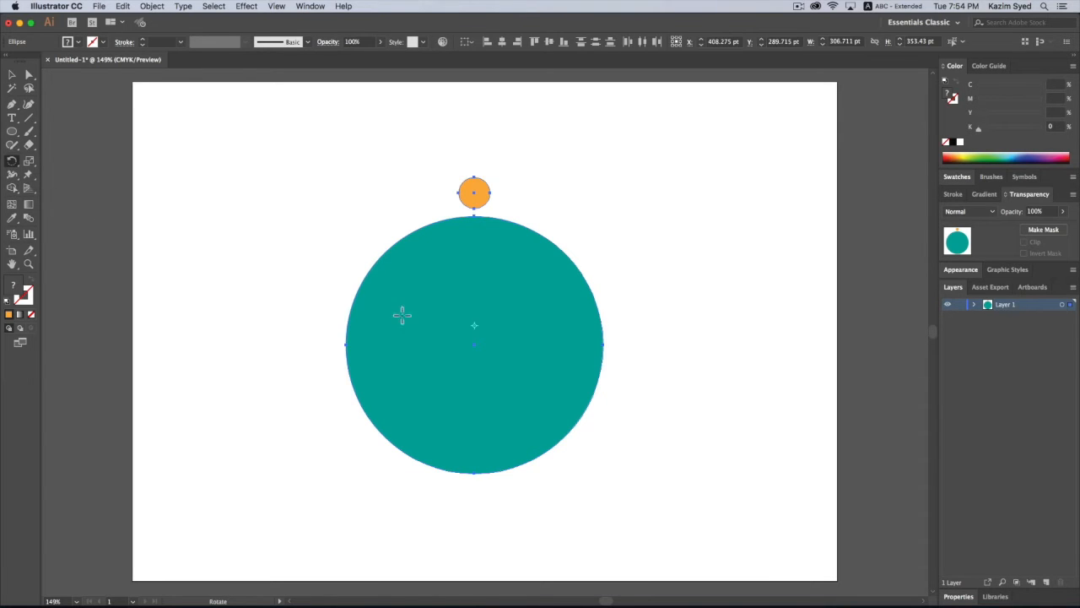
{"action": "left_click", "coordinate": [474, 344], "text": "alt"}
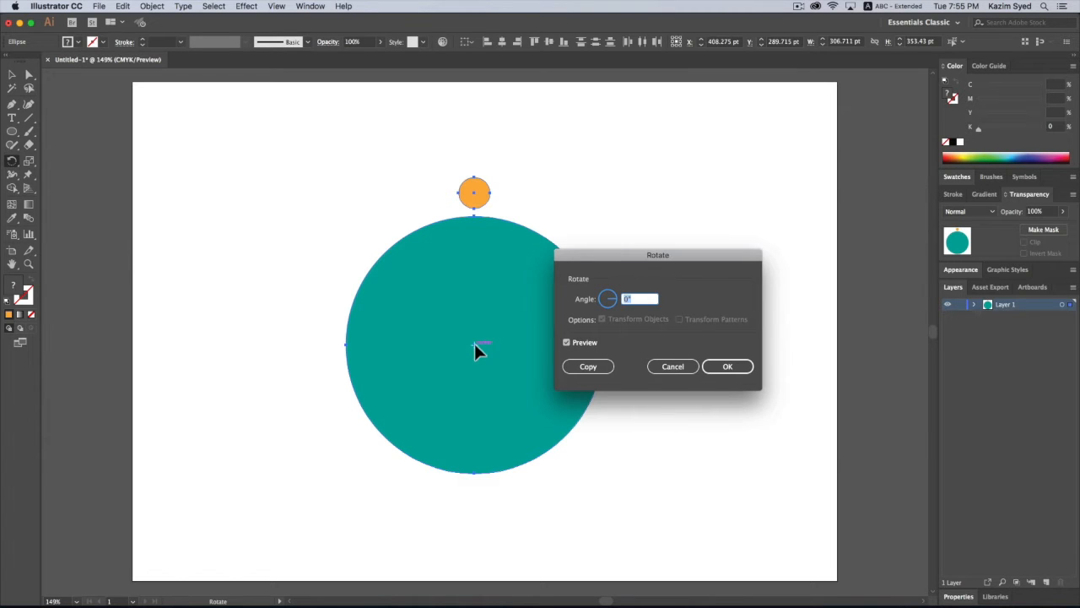
{"action": "left_click_drag", "start_coordinate": [627, 264], "coordinate": [583, 267]}
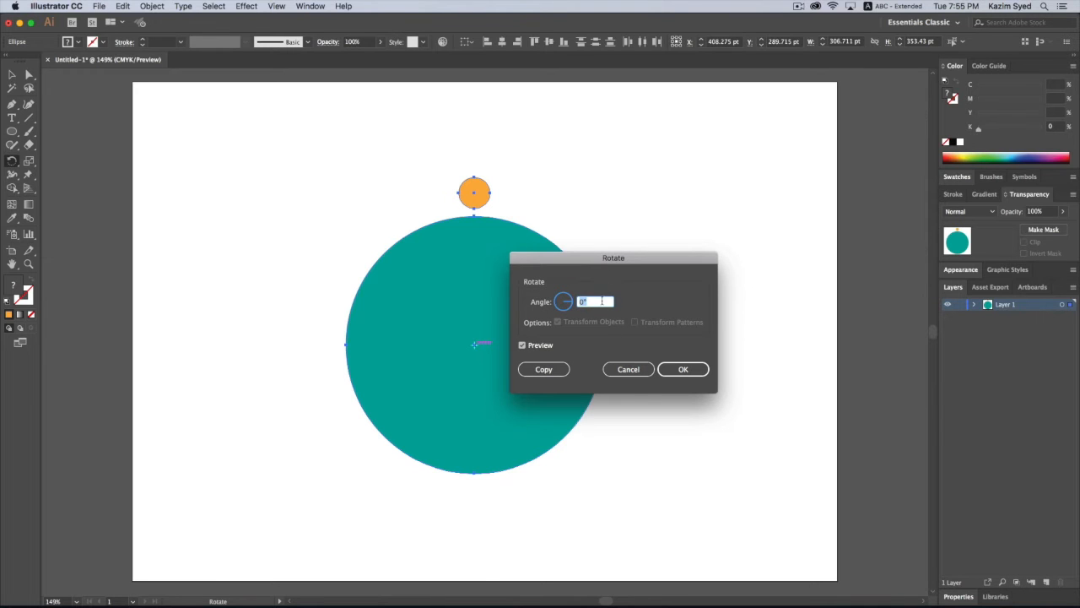
{"action": "type", "text": "18"}
{"action": "left_click", "coordinate": [522, 345]}
{"action": "left_click", "coordinate": [522, 346]}
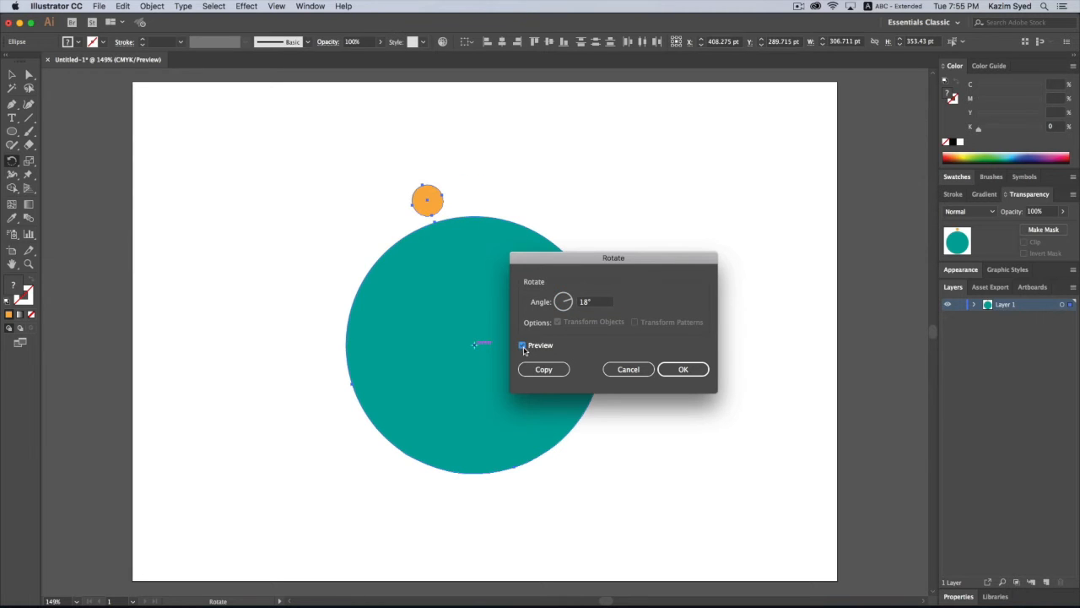
{"action": "left_click", "coordinate": [522, 346]}
{"action": "left_click", "coordinate": [522, 346]}
{"action": "left_click", "coordinate": [557, 371]}
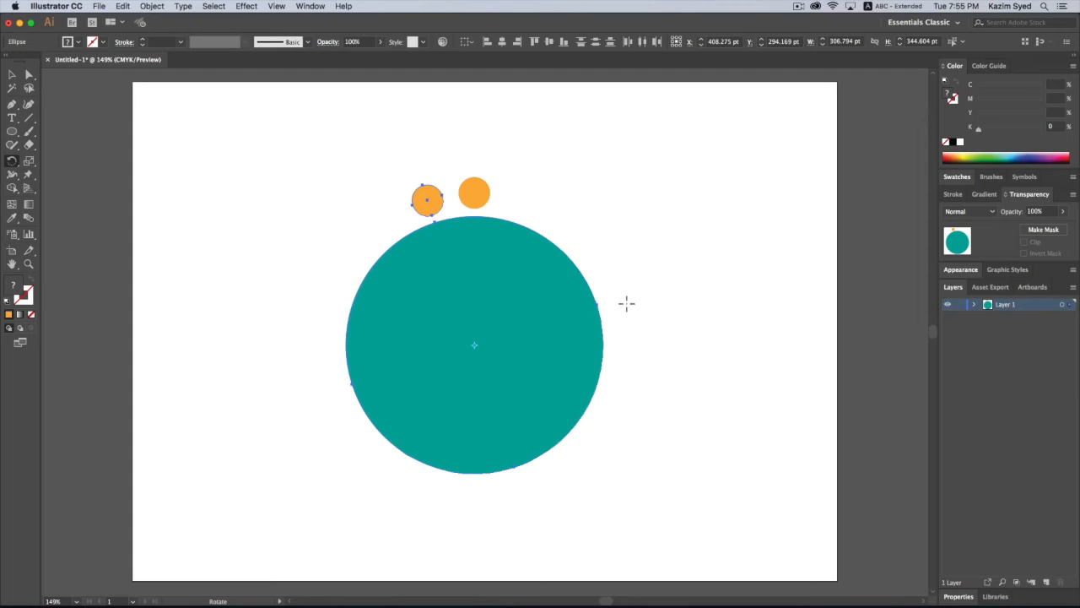
- Repeat the rotated copy around the teal circle until the orange circles form a complete ring of 20, and deselect everything
{"action": "key", "text": "v"}
{"action": "key", "text": "ctrl+d"}
{"action": "key", "text": "ctrl+d"}
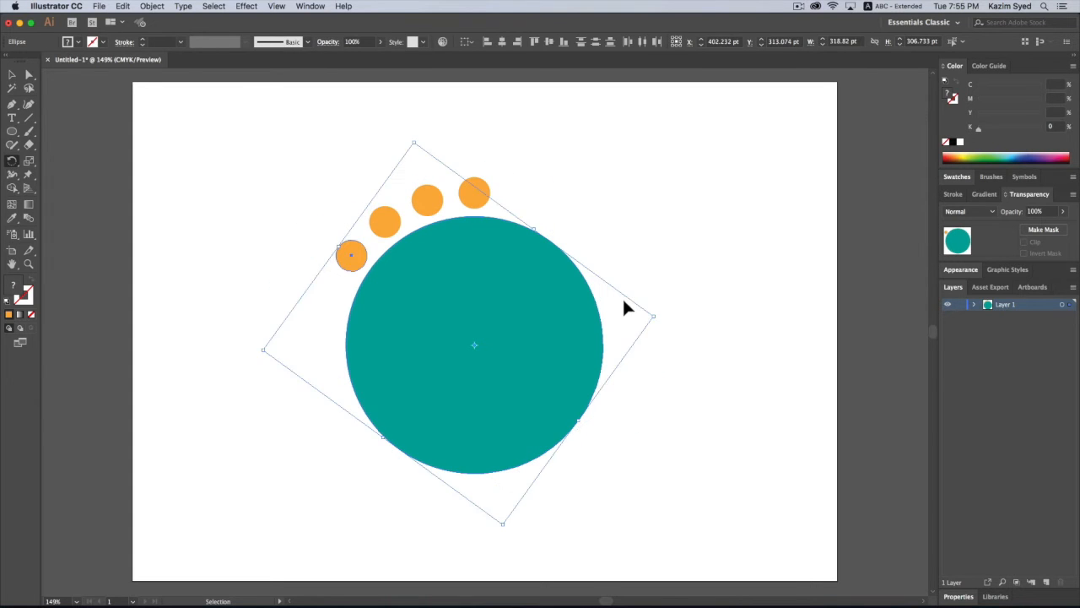
{"action": "key", "text": "ctrl+d"}
{"action": "key", "text": "ctrl+d"}
{"action": "key", "text": "ctrl+d"}
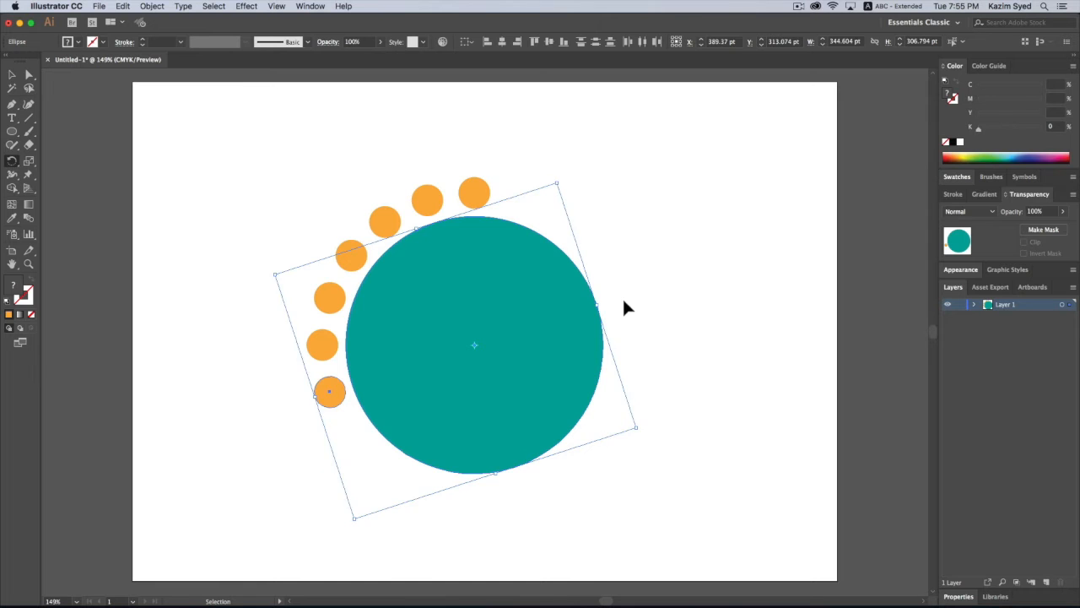
{"action": "key", "text": "ctrl+d"}
{"action": "key", "text": "ctrl+d"}
{"action": "key", "text": "ctrl+d"}
{"action": "key", "text": "ctrl+d"}
{"action": "key", "text": "ctrl+d"}
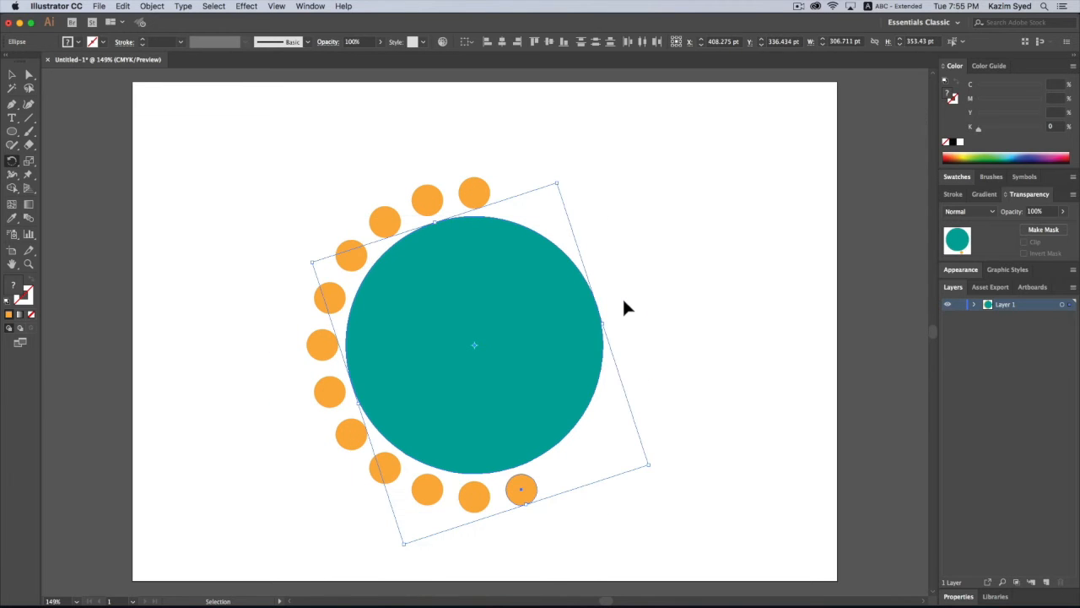
{"action": "key", "text": "ctrl+d"}
{"action": "key", "text": "ctrl+d"}
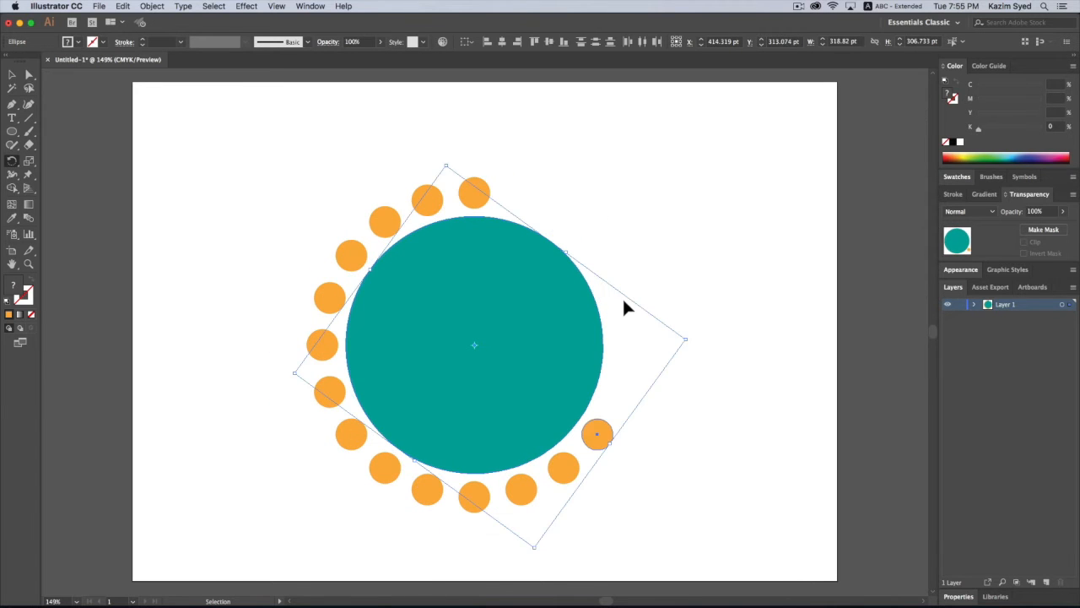
{"action": "key", "text": "ctrl+d"}
{"action": "key", "text": "ctrl+d"}
{"action": "key", "text": "ctrl+d"}
{"action": "key", "text": "ctrl+d"}
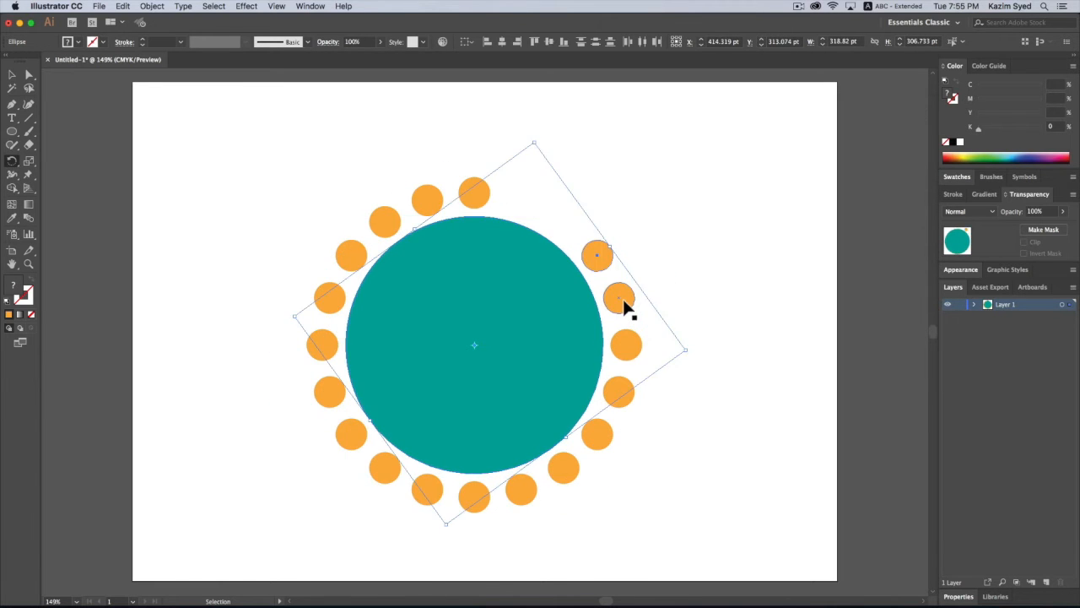
{"action": "key", "text": "ctrl+d"}
{"action": "key", "text": "ctrl+d"}
{"action": "key", "text": "r"}
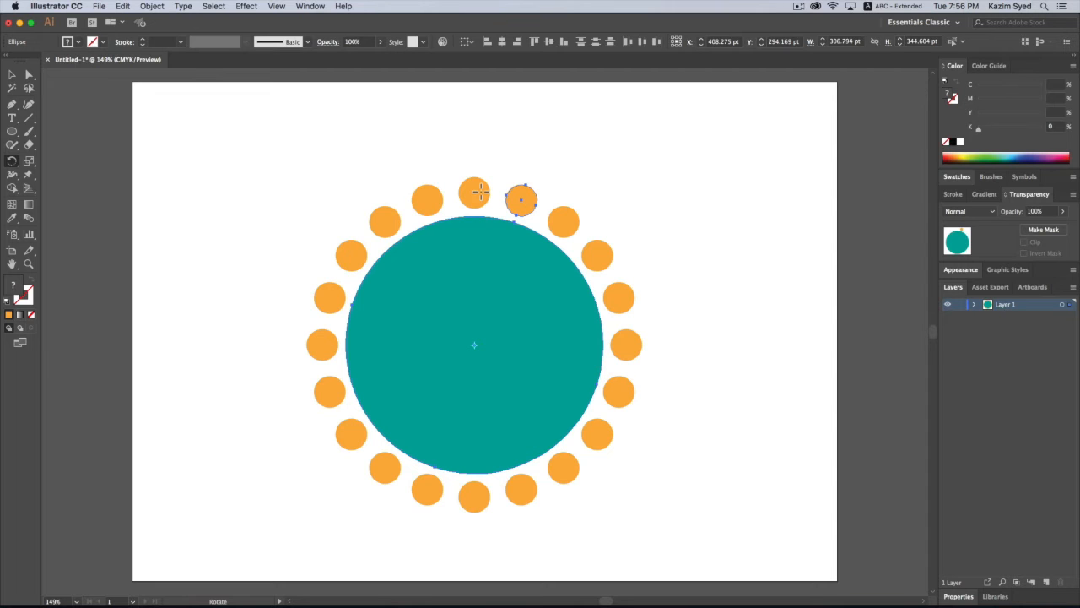
{"action": "left_click", "coordinate": [11, 76]}
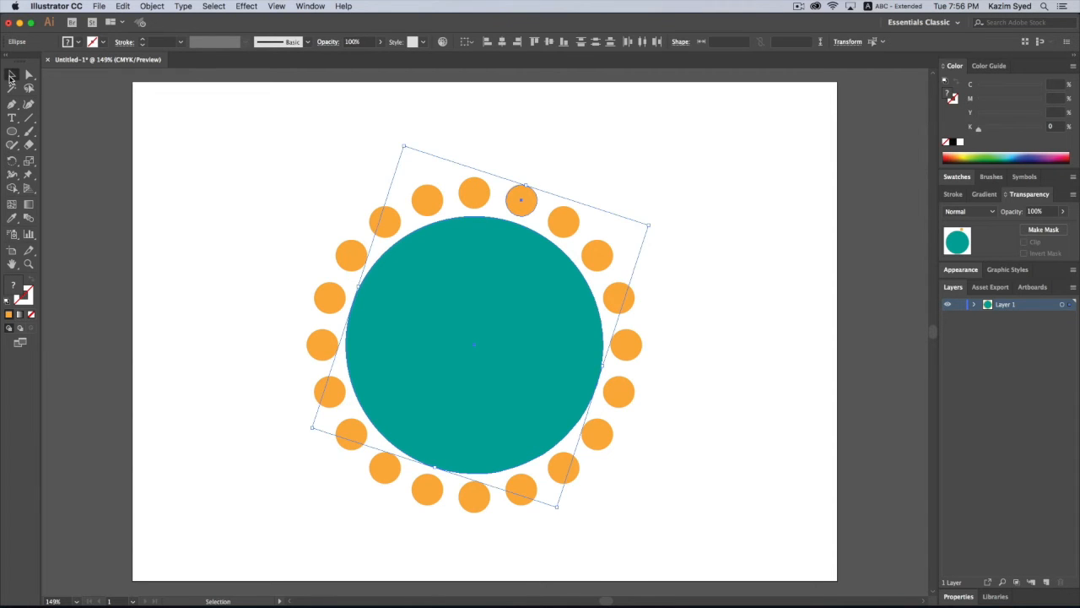
{"action": "left_click", "coordinate": [279, 174]}
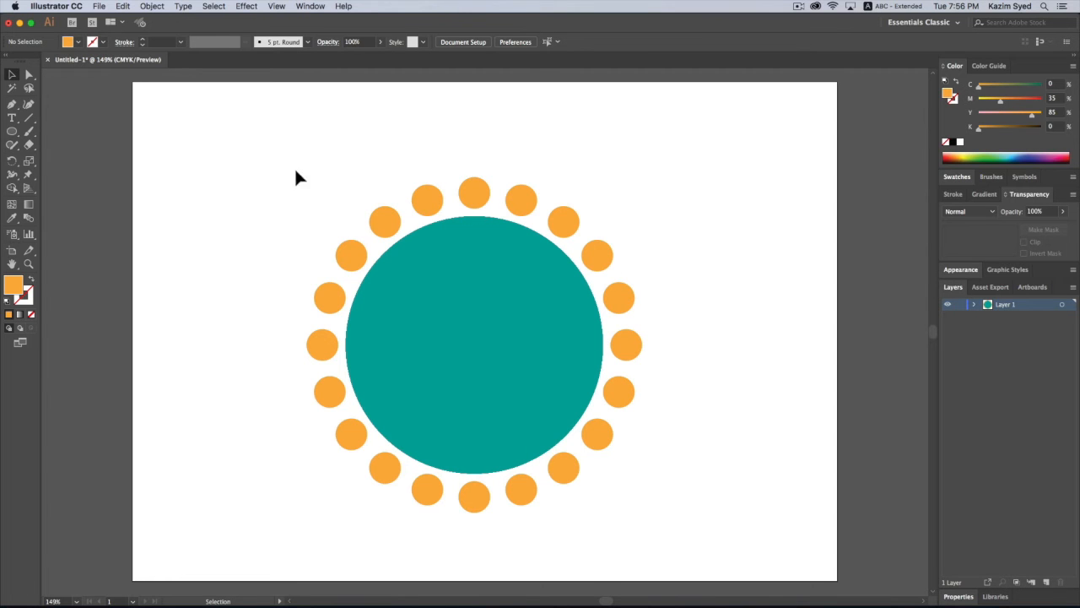
- Select the teal circles and the whole orange ring and combine them with the Pathfinder Merge operation
{"action": "left_click_drag", "start_coordinate": [279, 157], "coordinate": [664, 526]}
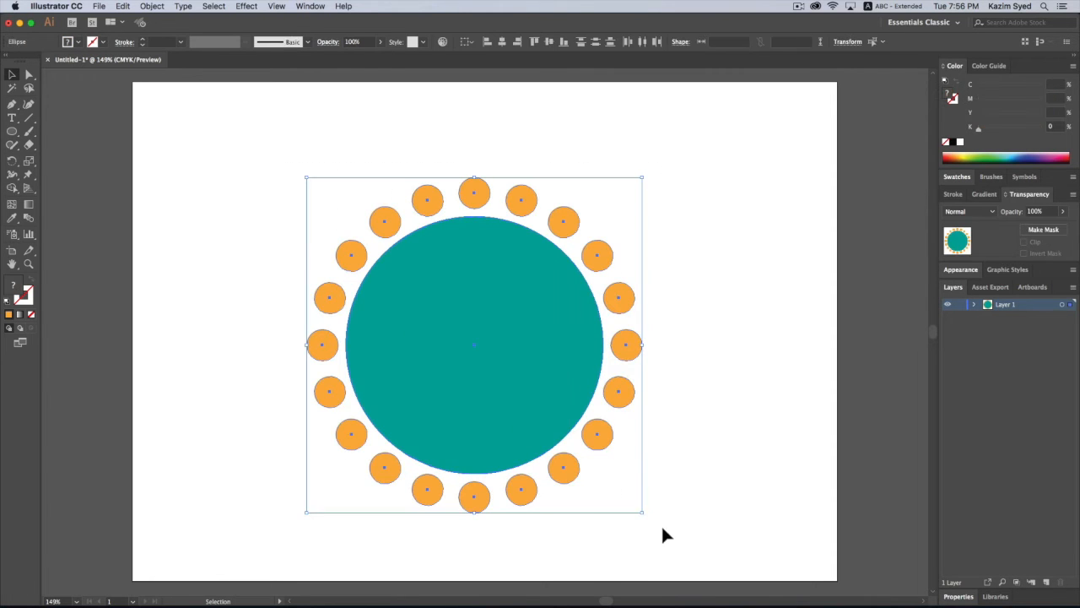
{"action": "left_click", "coordinate": [309, 6]}
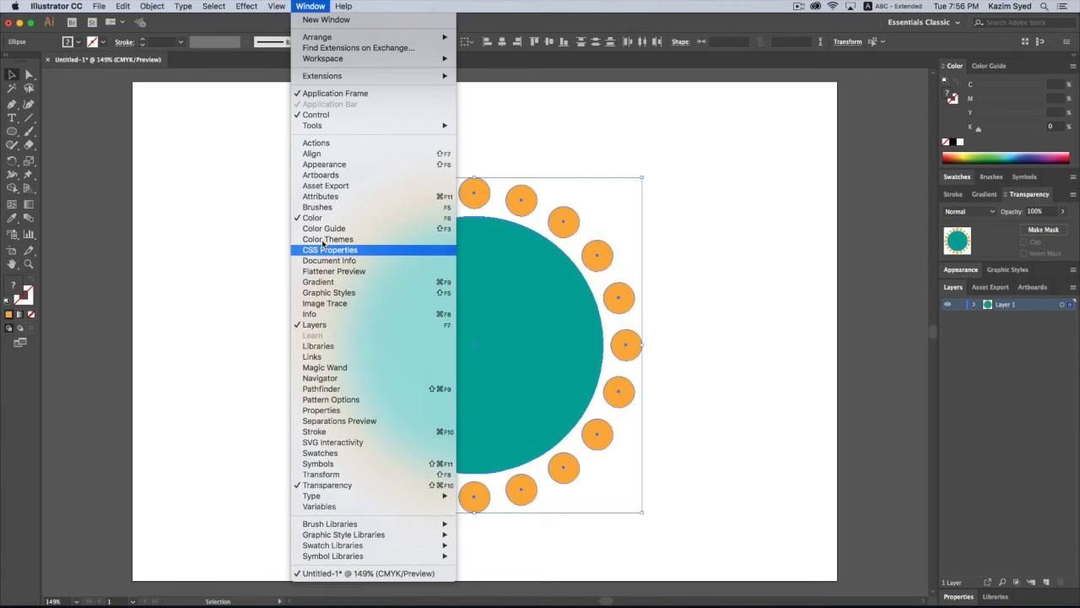
{"action": "left_click", "coordinate": [325, 389]}
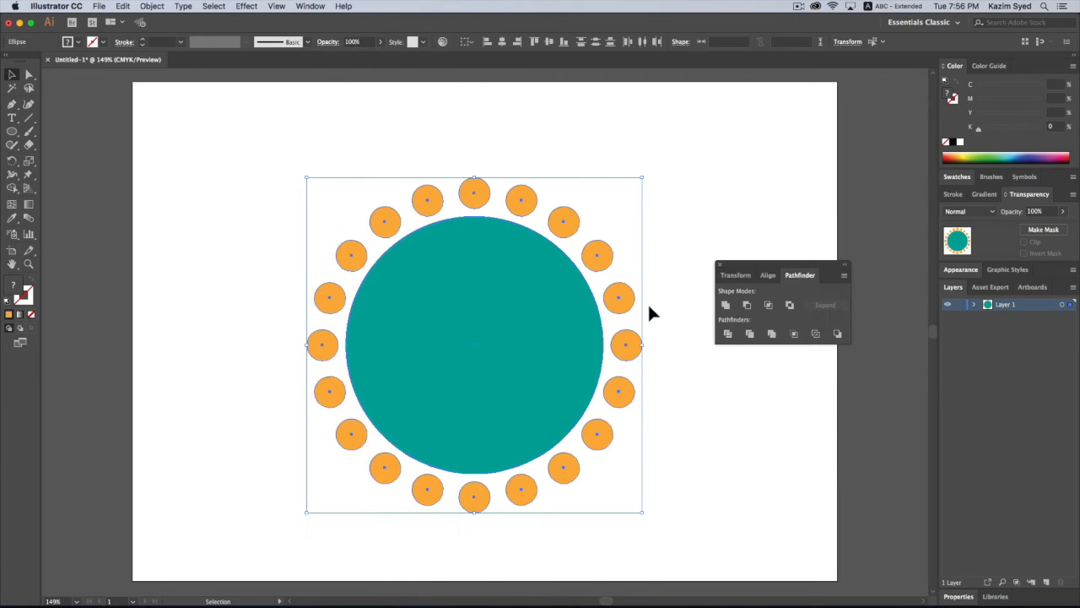
{"action": "left_click", "coordinate": [771, 334]}
- Scale the merged ring artwork proportionally to about 203 pt wide and place it near the upper-left corner of the artboard
{"action": "left_click_drag", "start_coordinate": [586, 338], "coordinate": [425, 260]}
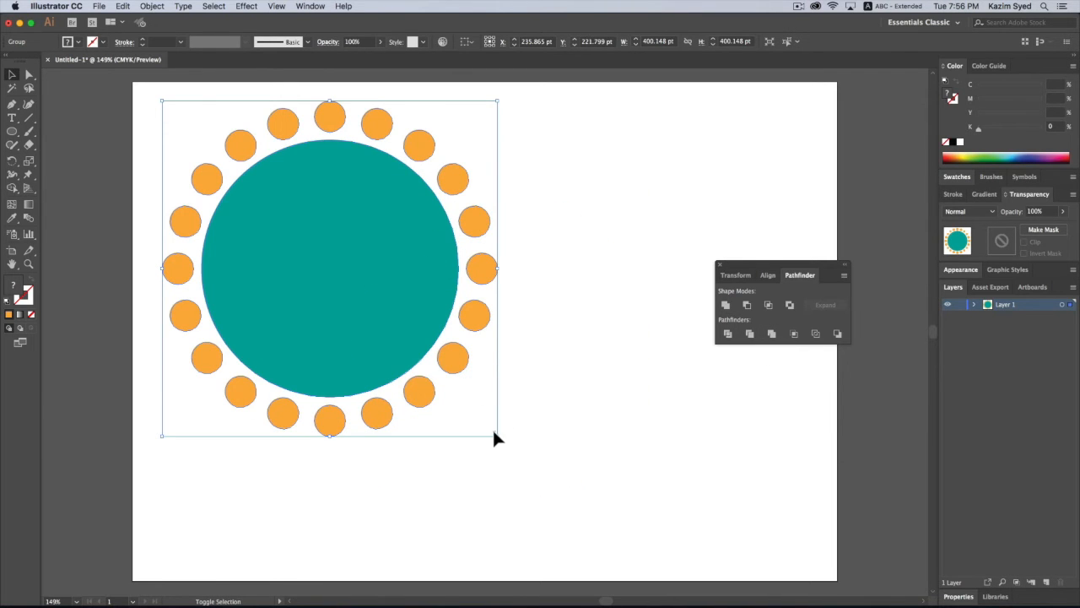
{"action": "left_click_drag", "start_coordinate": [498, 435], "coordinate": [334, 315]}
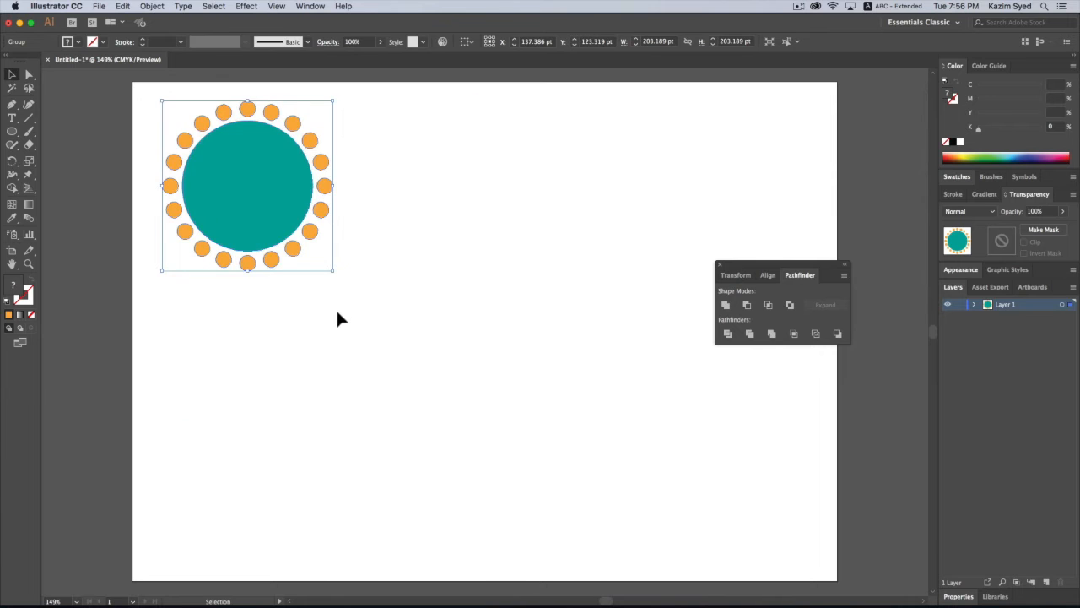
{"action": "left_click_drag", "start_coordinate": [261, 192], "coordinate": [287, 213]}
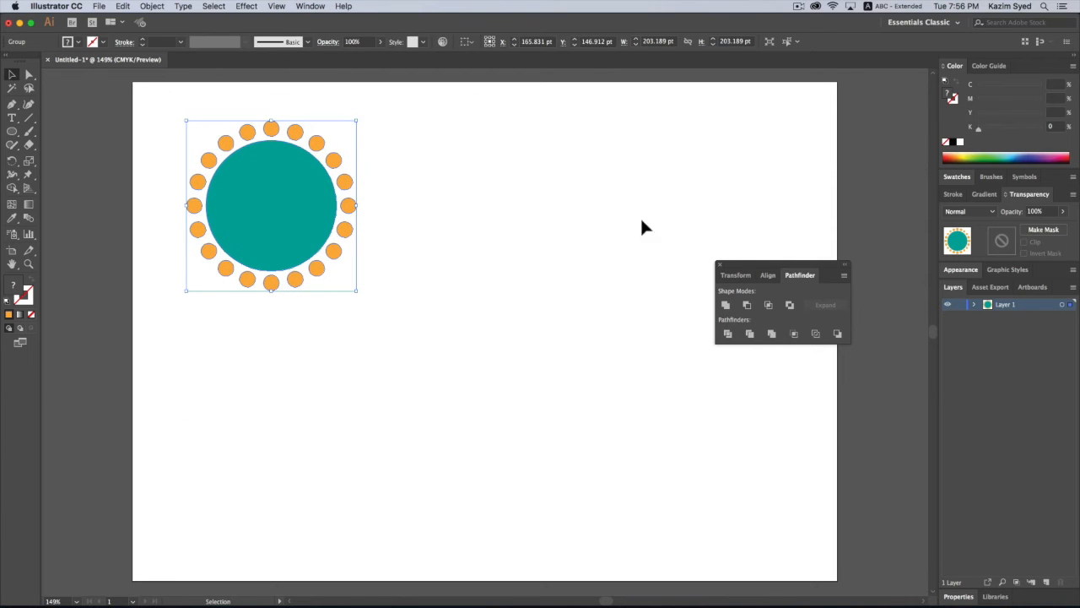
{"action": "left_click_drag", "start_coordinate": [750, 266], "coordinate": [804, 210]}
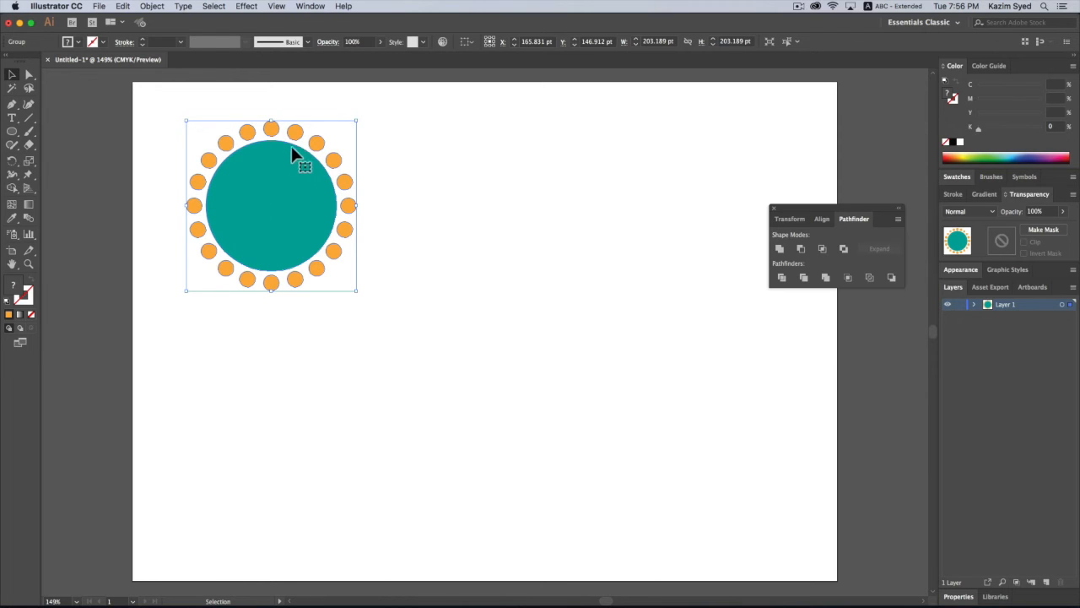
{"action": "left_click", "coordinate": [511, 229]}
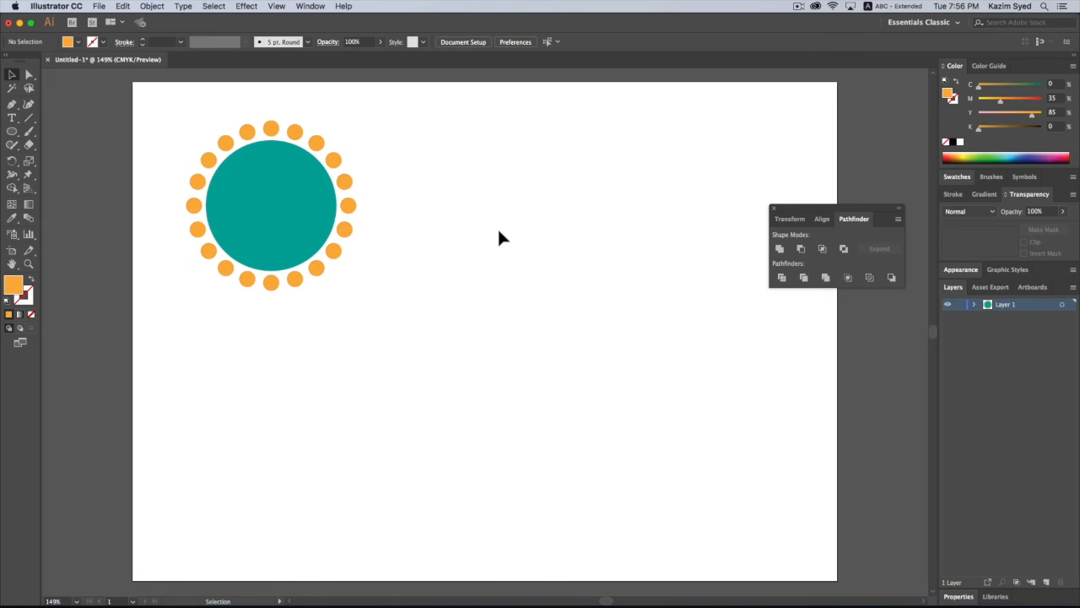
- Draw an orange circle about 281 pt in diameter in the empty lower-right area of the artboard
{"action": "left_click", "coordinate": [11, 131]}
{"action": "left_click_drag", "start_coordinate": [442, 257], "coordinate": [682, 456]}
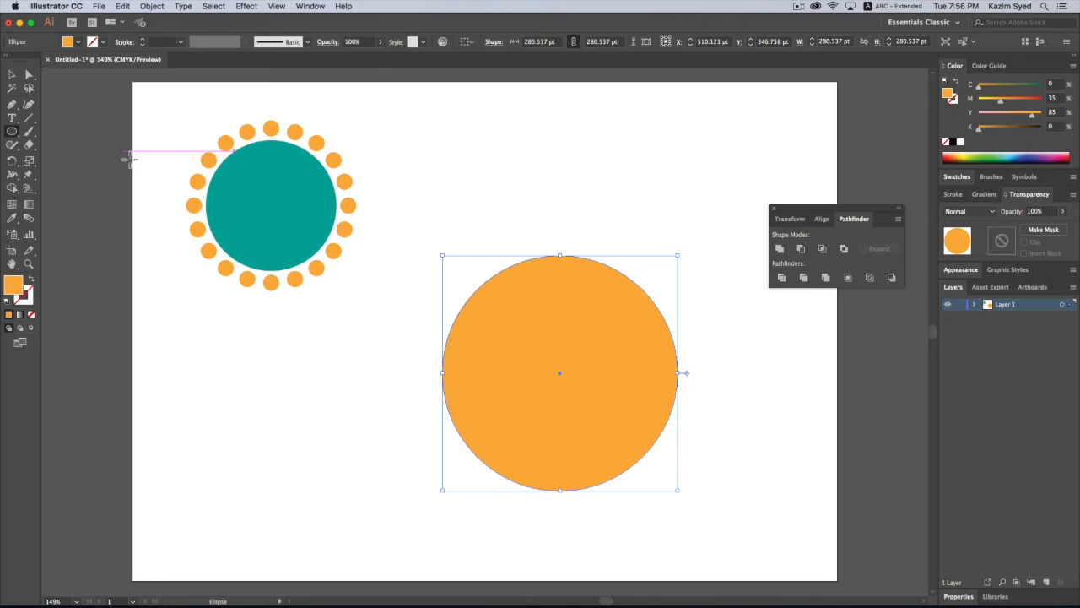
{"action": "left_click", "coordinate": [12, 74]}
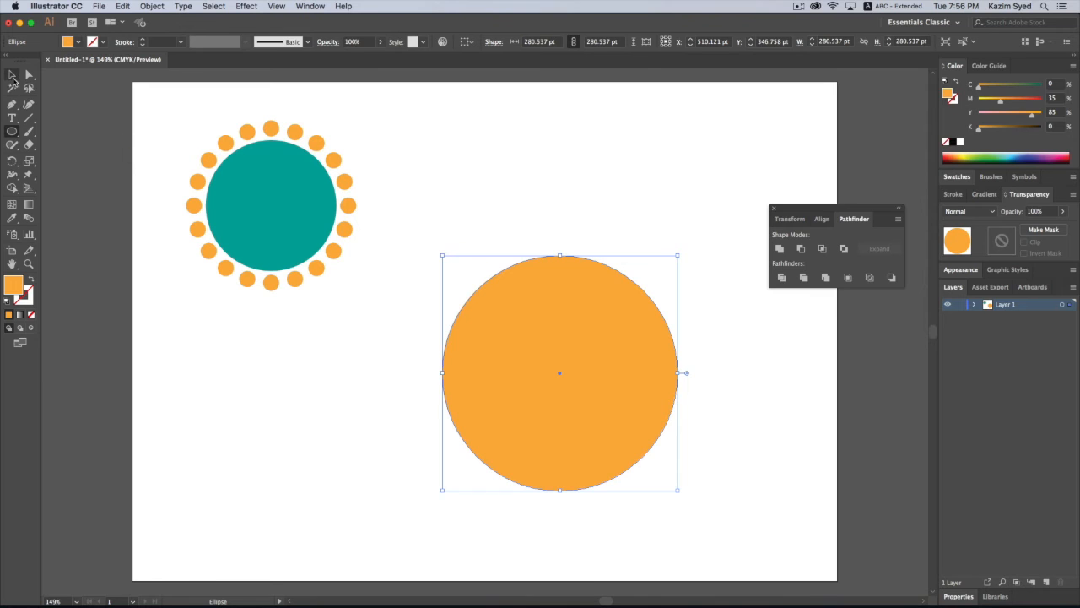
- Create a three-point star with radii of 25 pt and 50 pt above the large orange circle
{"action": "left_click", "coordinate": [14, 136]}
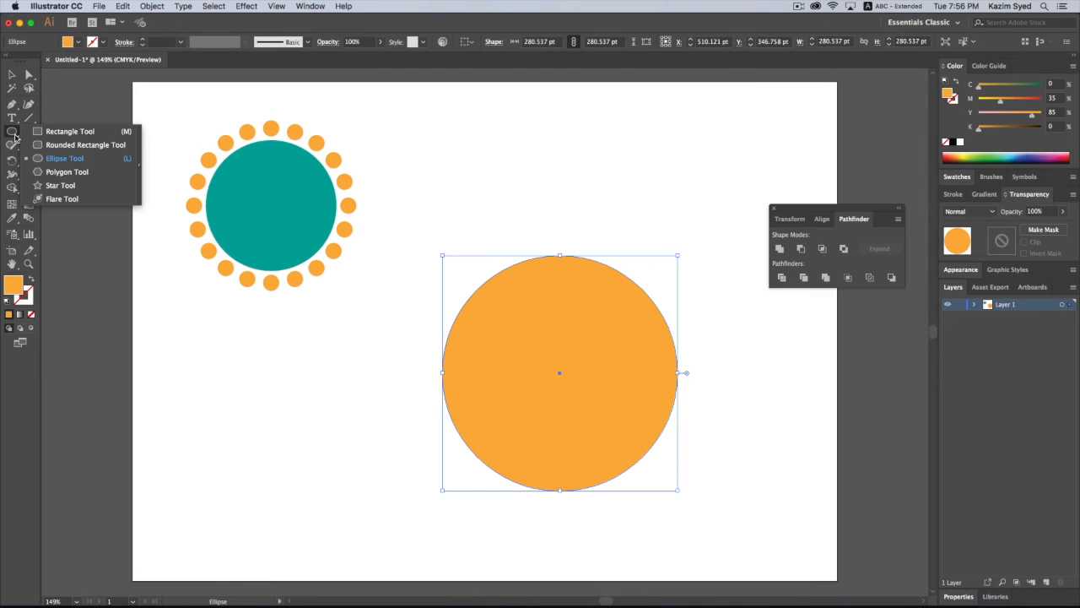
{"action": "left_click", "coordinate": [38, 185]}
{"action": "left_click", "coordinate": [485, 207]}
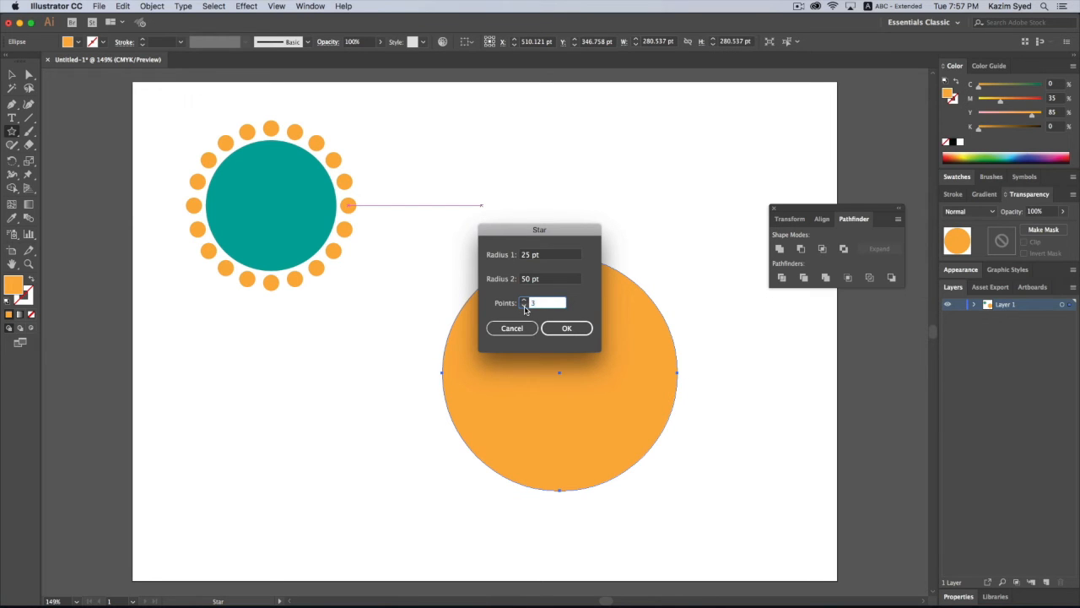
{"action": "left_click", "coordinate": [566, 328]}
- Fill the three-point star shape with the CMYK Yellow swatch
{"action": "left_click", "coordinate": [12, 74]}
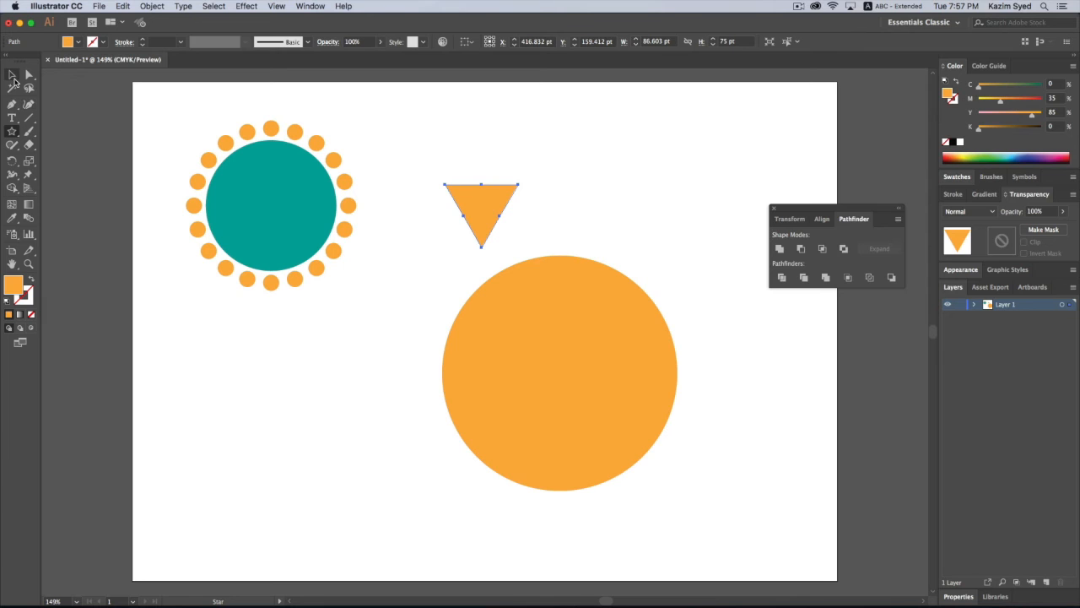
{"action": "left_click", "coordinate": [79, 42]}
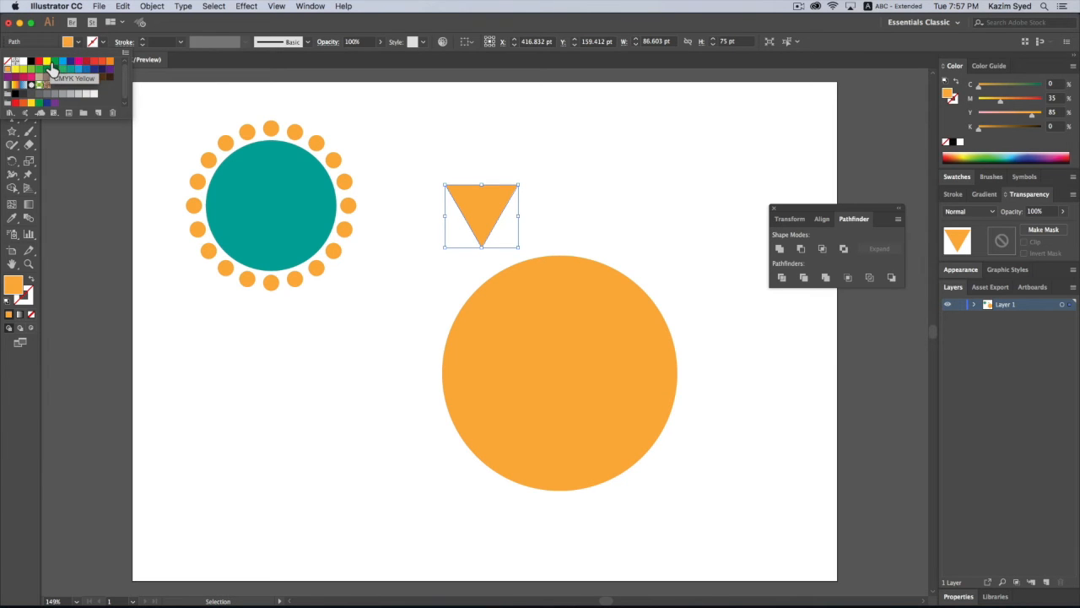
{"action": "left_click", "coordinate": [46, 60]}
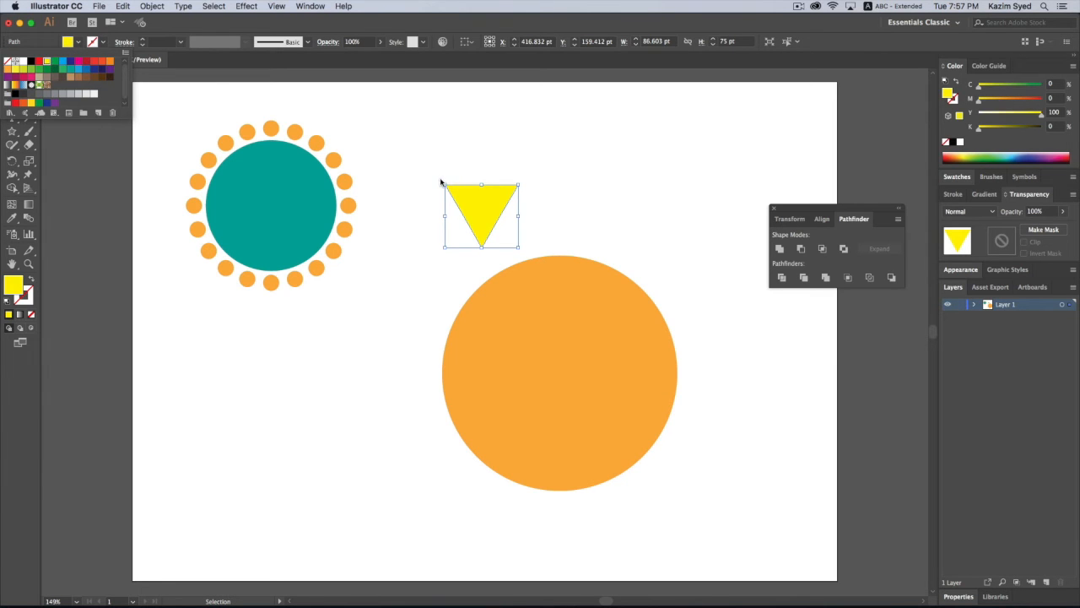
{"action": "left_click", "coordinate": [441, 180]}
- Turn the yellow triangle to point upward and scale it proportionally to about 38 pt wide
{"action": "left_click_drag", "start_coordinate": [445, 183], "coordinate": [567, 227]}
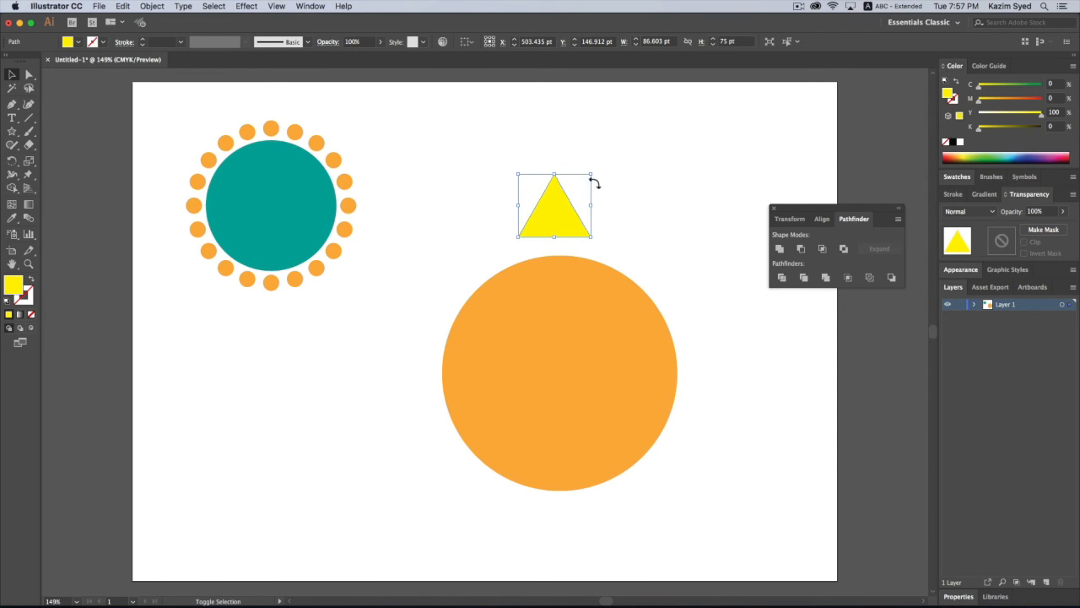
{"action": "left_click_drag", "start_coordinate": [590, 175], "coordinate": [550, 209]}
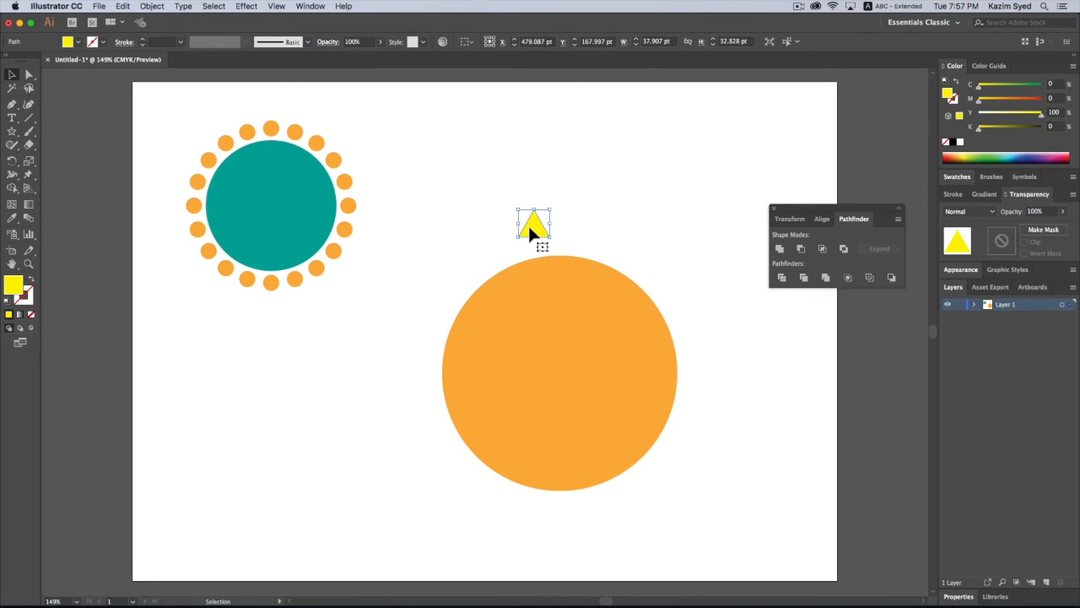
- Align the triangle and large orange circle on their horizontal centres, and move the triangle 15 pt straight down toward the circle
{"action": "left_click_drag", "start_coordinate": [435, 193], "coordinate": [691, 495]}
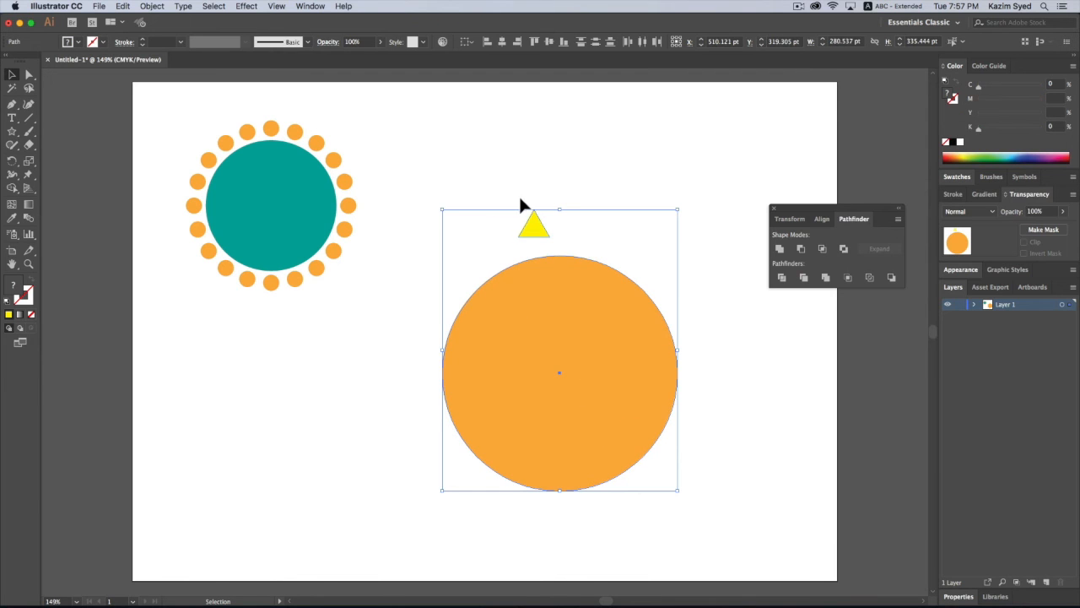
{"action": "left_click", "coordinate": [503, 46]}
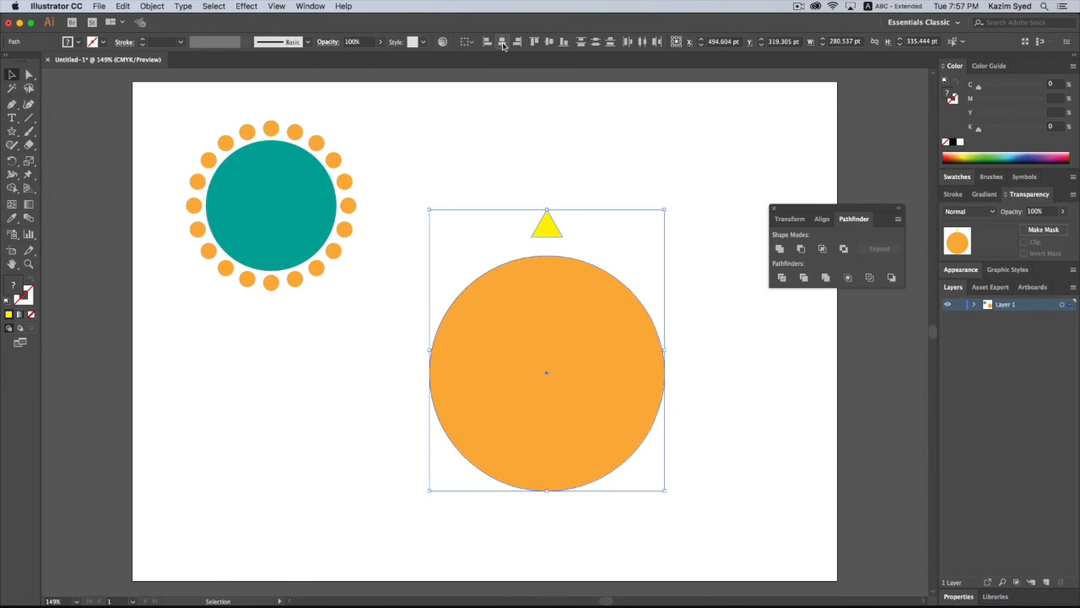
{"action": "left_click_drag", "start_coordinate": [517, 179], "coordinate": [588, 244]}
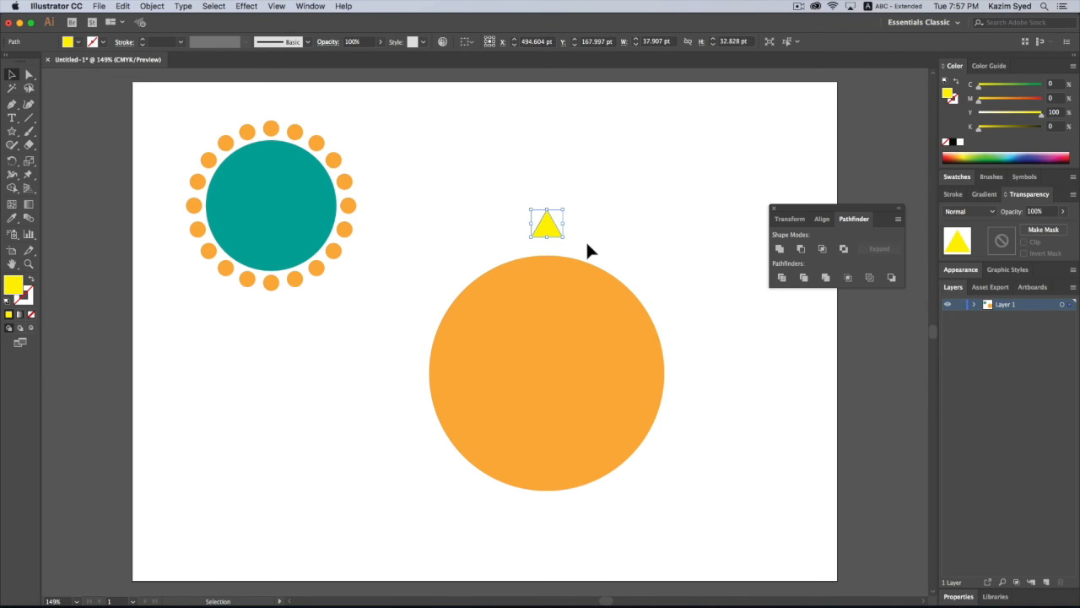
{"action": "key", "text": "shift+Down"}
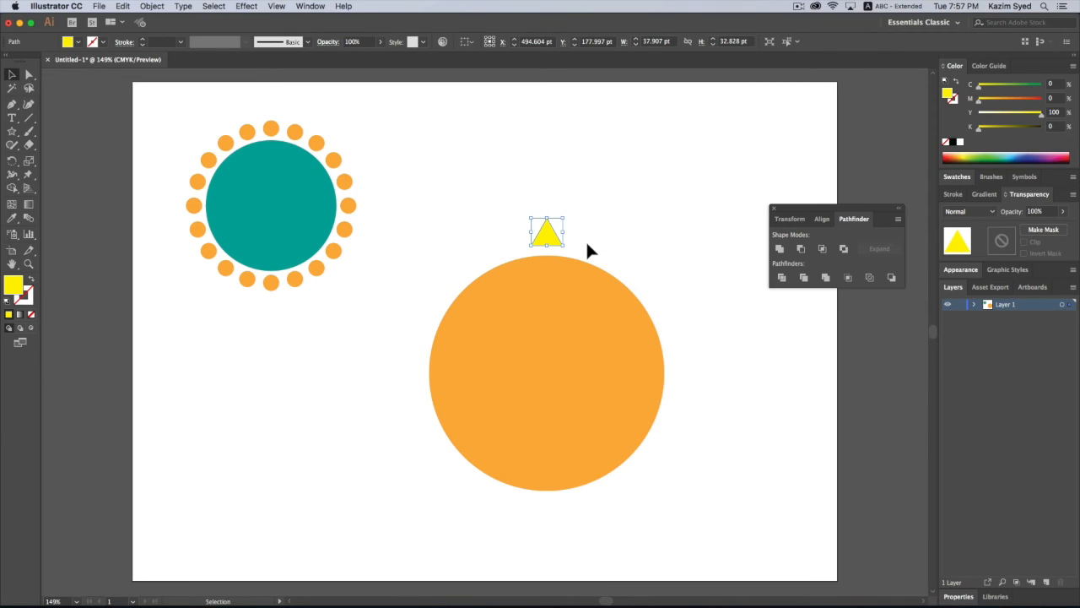
{"action": "key", "text": "Down"}
{"action": "key", "text": "Down"}
{"action": "key", "text": "Down"}
{"action": "key", "text": "Down"}
{"action": "key", "text": "Down"}
{"action": "left_click", "coordinate": [568, 237]}
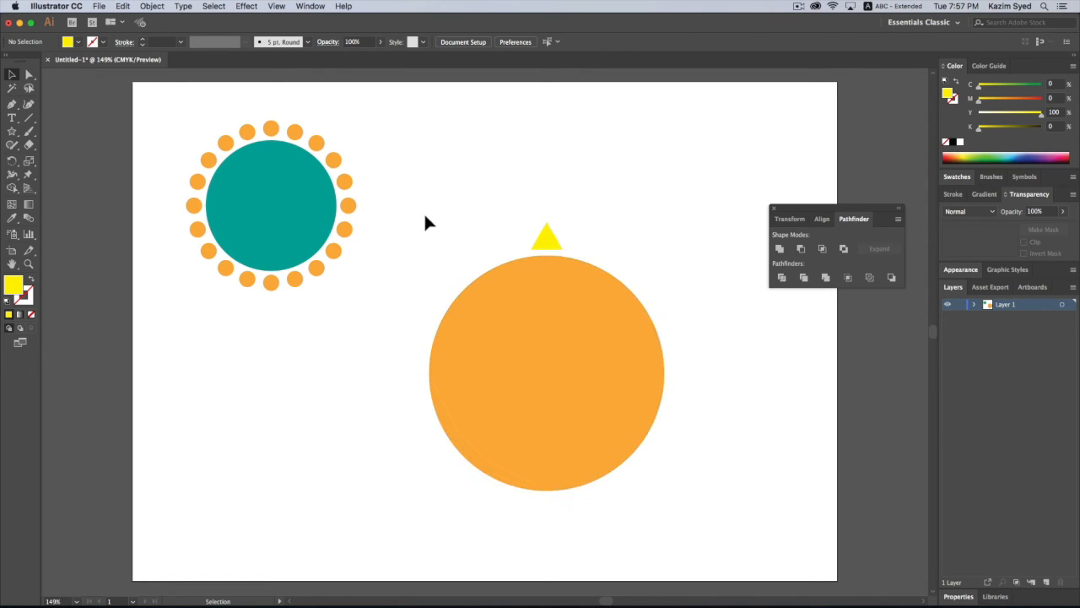
- Rotate a copy of the yellow triangle and large orange circle by 18° around the circle's centre
{"action": "left_click_drag", "start_coordinate": [412, 209], "coordinate": [695, 504]}
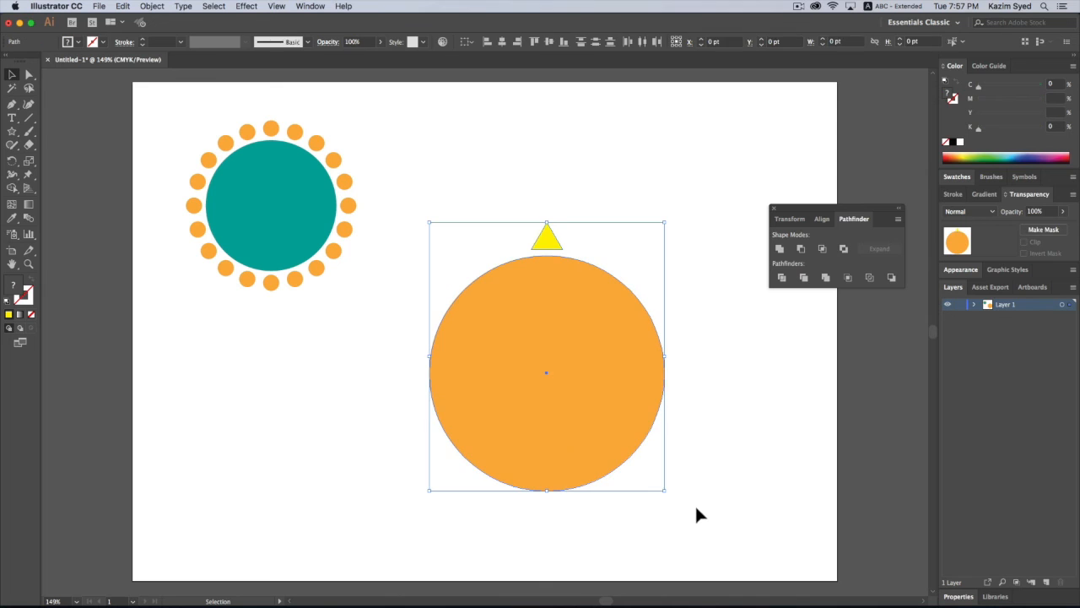
{"action": "key", "text": "r"}
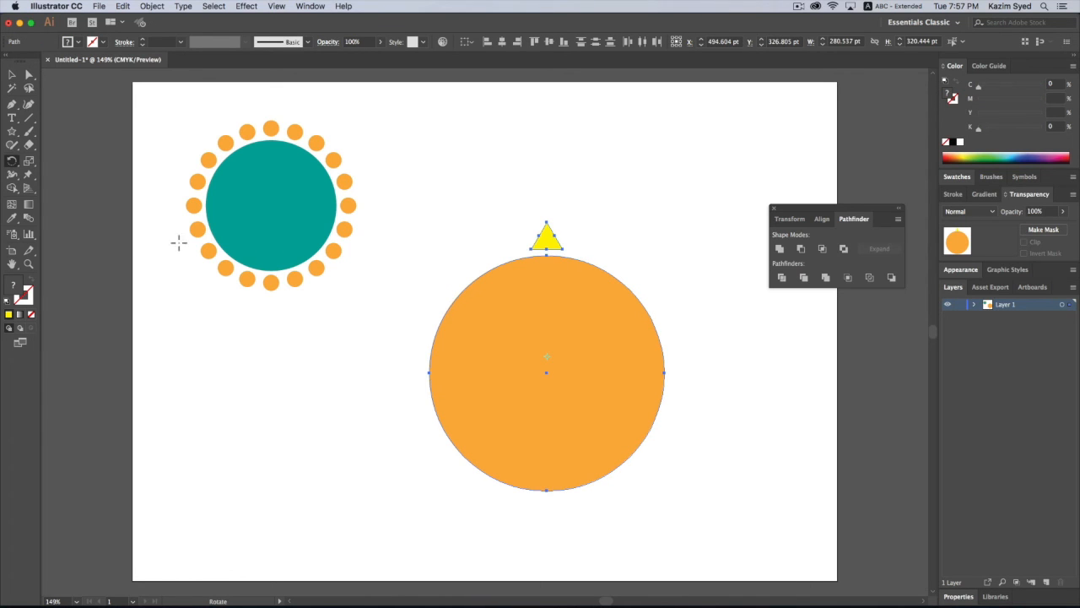
{"action": "left_click", "coordinate": [550, 376], "text": "alt"}
{"action": "left_click_drag", "start_coordinate": [625, 265], "coordinate": [707, 286]}
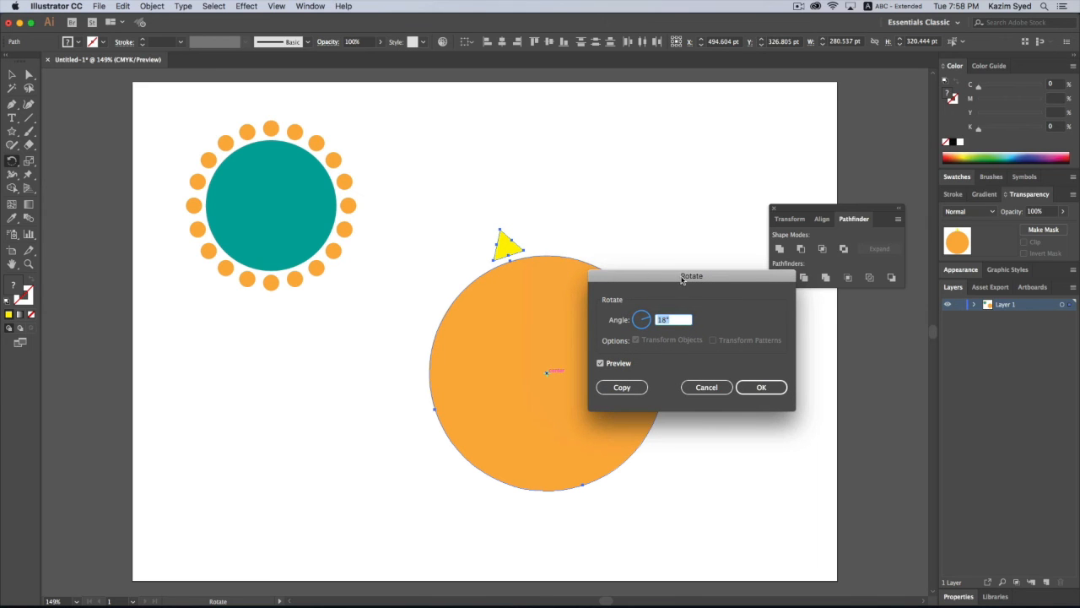
{"action": "left_click", "coordinate": [601, 364]}
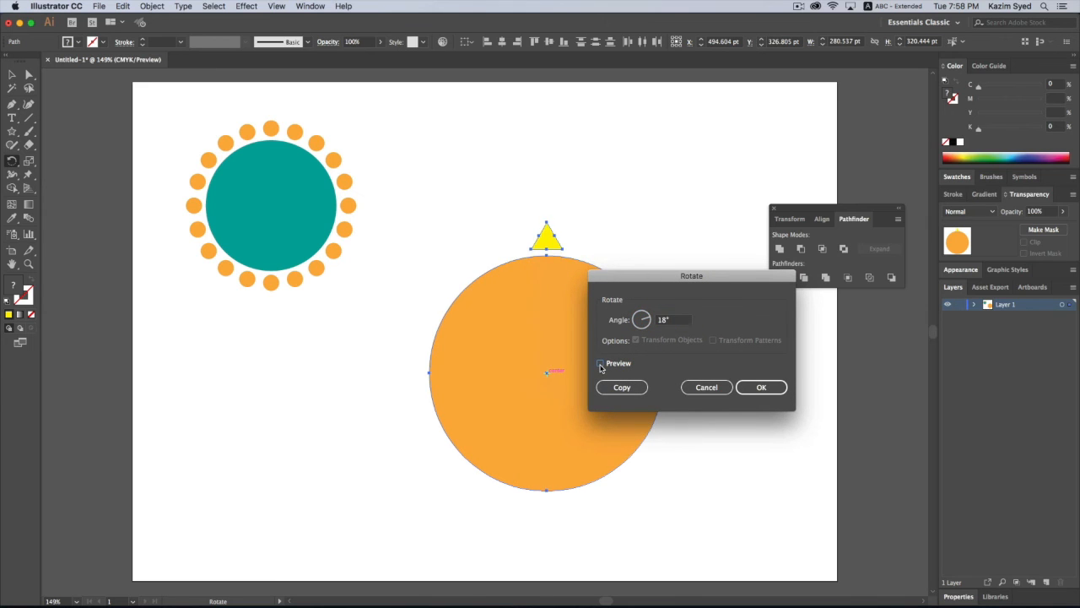
{"action": "left_click", "coordinate": [601, 363]}
{"action": "left_click", "coordinate": [601, 364]}
{"action": "left_click", "coordinate": [601, 366]}
{"action": "left_click_drag", "start_coordinate": [671, 321], "coordinate": [651, 326]}
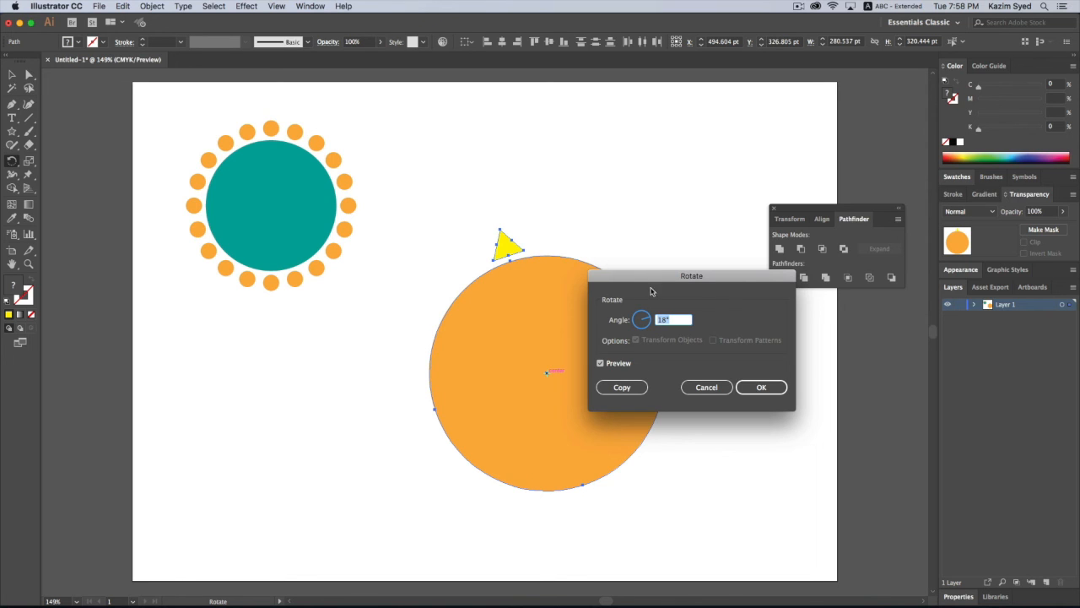
{"action": "left_click", "coordinate": [622, 386]}
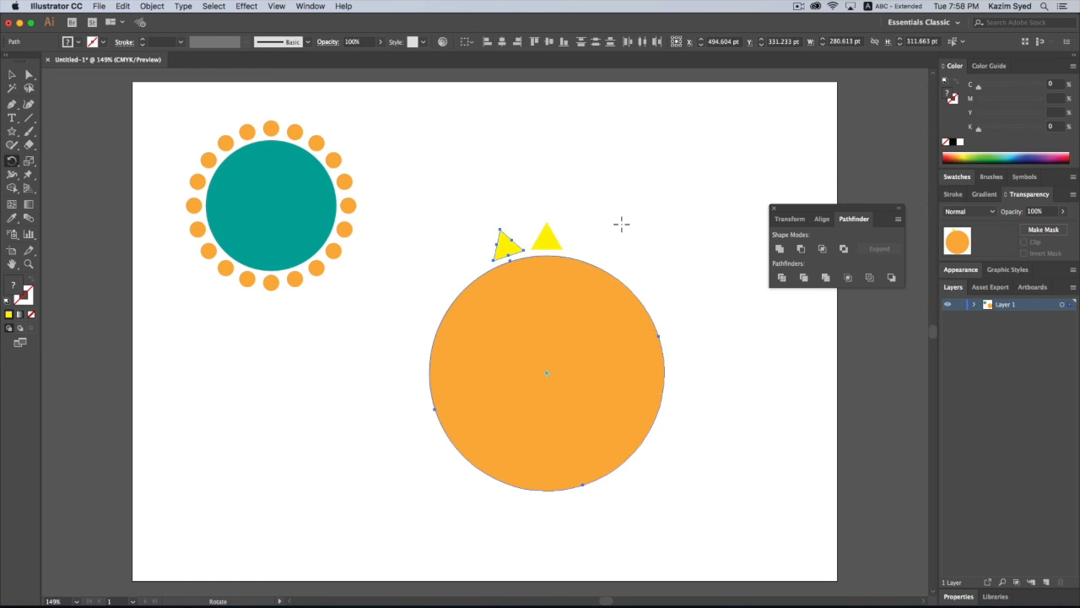
- Repeat the 18° rotated copy until evenly spaced yellow triangles form a complete ring around the large orange circle
{"action": "key", "text": "super+d"}
{"action": "key", "text": "super+d"}
{"action": "key", "text": "super+d"}
{"action": "key", "text": "super+d"}
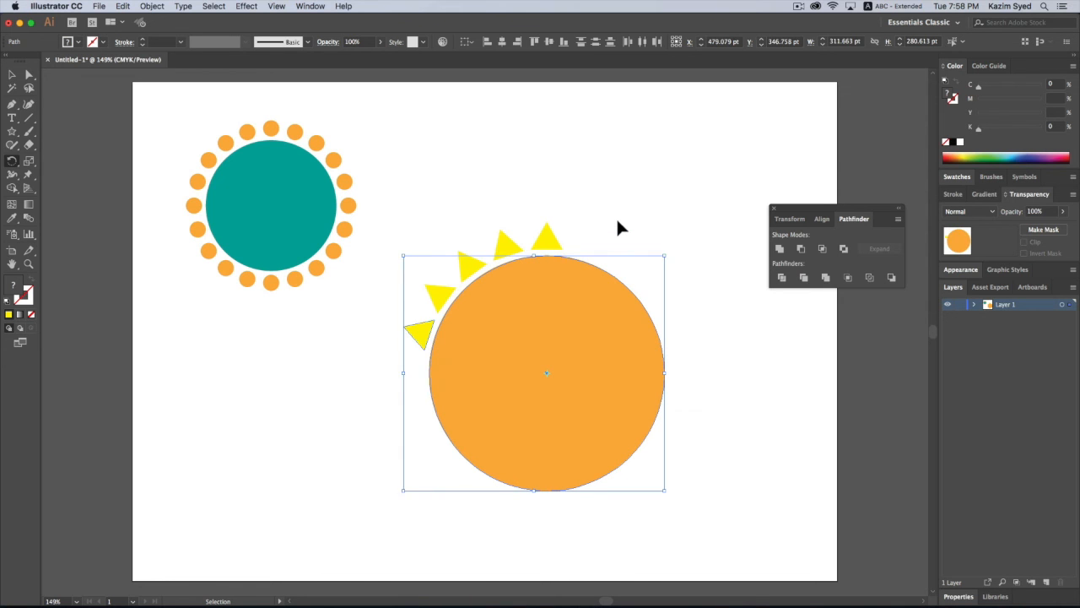
{"action": "key", "text": "super+d"}
{"action": "key", "text": "super+d"}
{"action": "key", "text": "super+d"}
{"action": "key", "text": "super+d"}
{"action": "key", "text": "super+d"}
{"action": "key", "text": "super+d"}
{"action": "key", "text": "super+d"}
{"action": "key", "text": "super+d"}
{"action": "key", "text": "super+d"}
{"action": "key", "text": "super+d"}
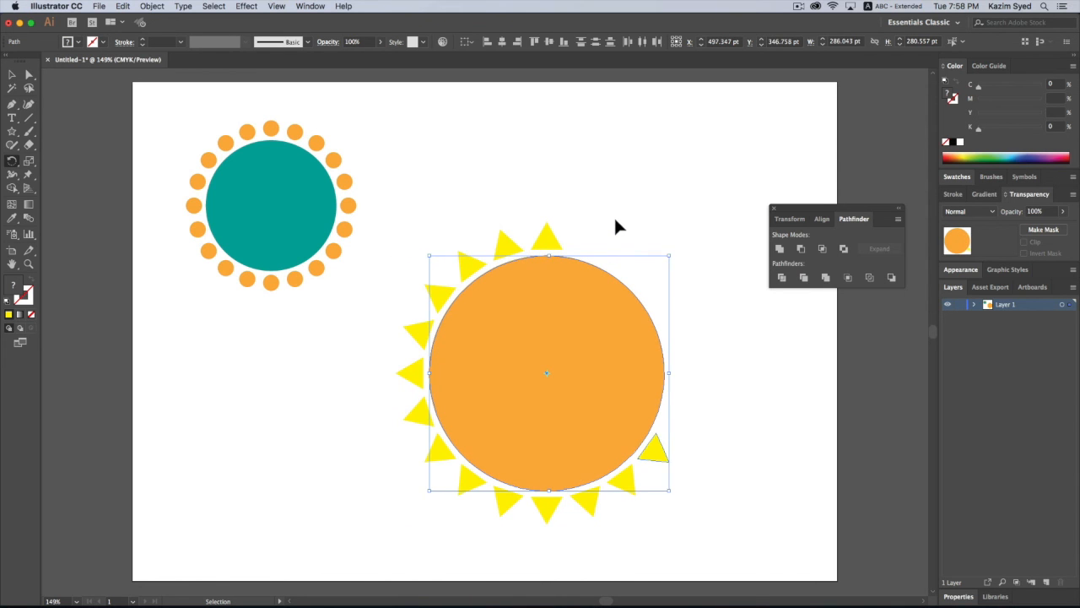
{"action": "key", "text": "super+d"}
{"action": "key", "text": "super+d"}
{"action": "key", "text": "super+d"}
{"action": "key", "text": "super+d"}
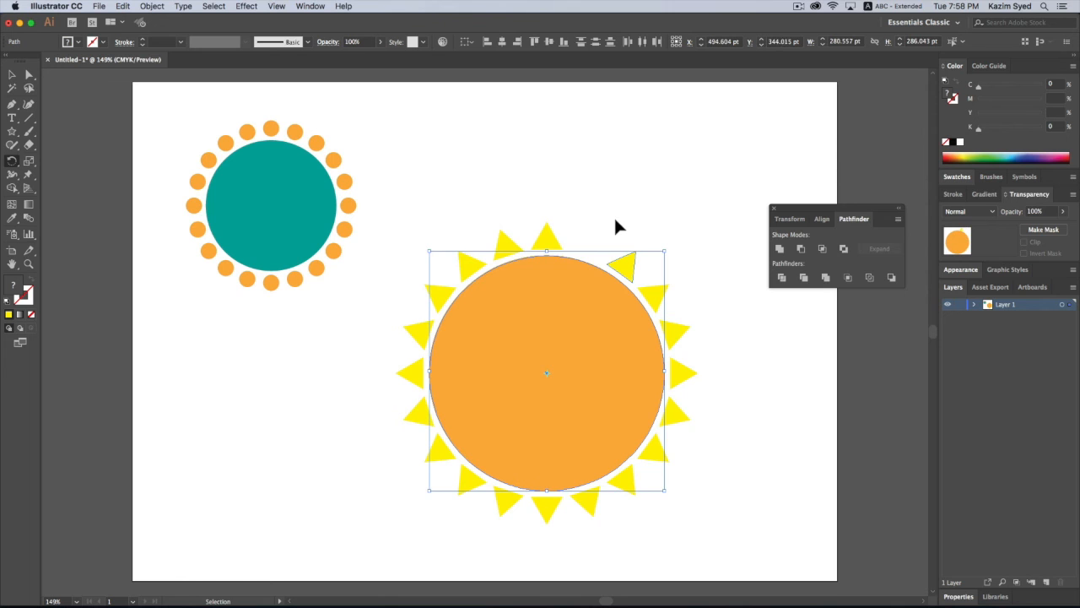
{"action": "key", "text": "r"}
{"action": "left_click", "coordinate": [11, 76]}
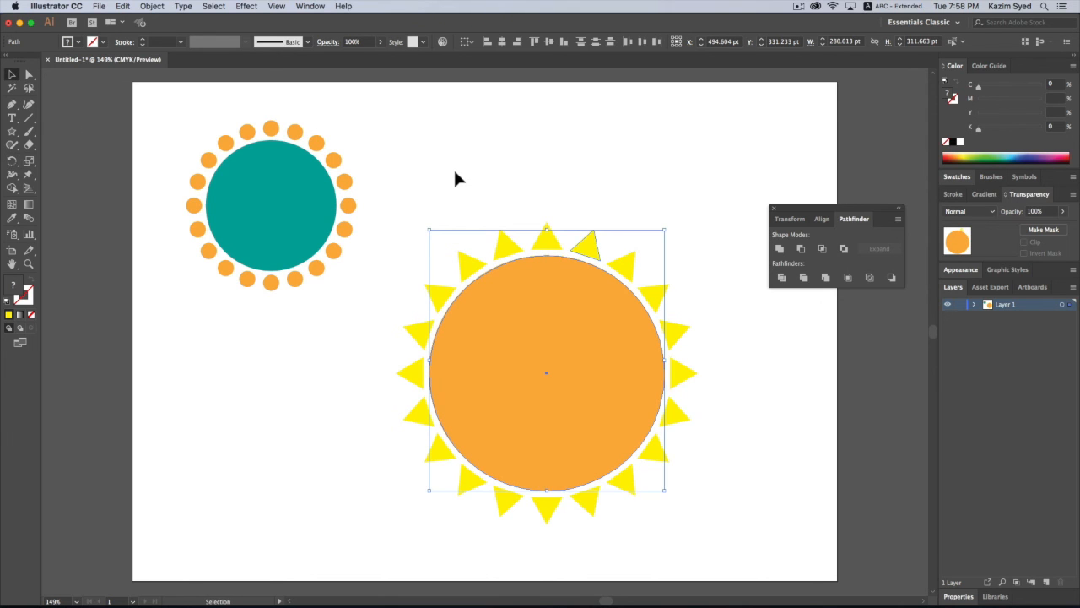
{"action": "left_click", "coordinate": [386, 175]}
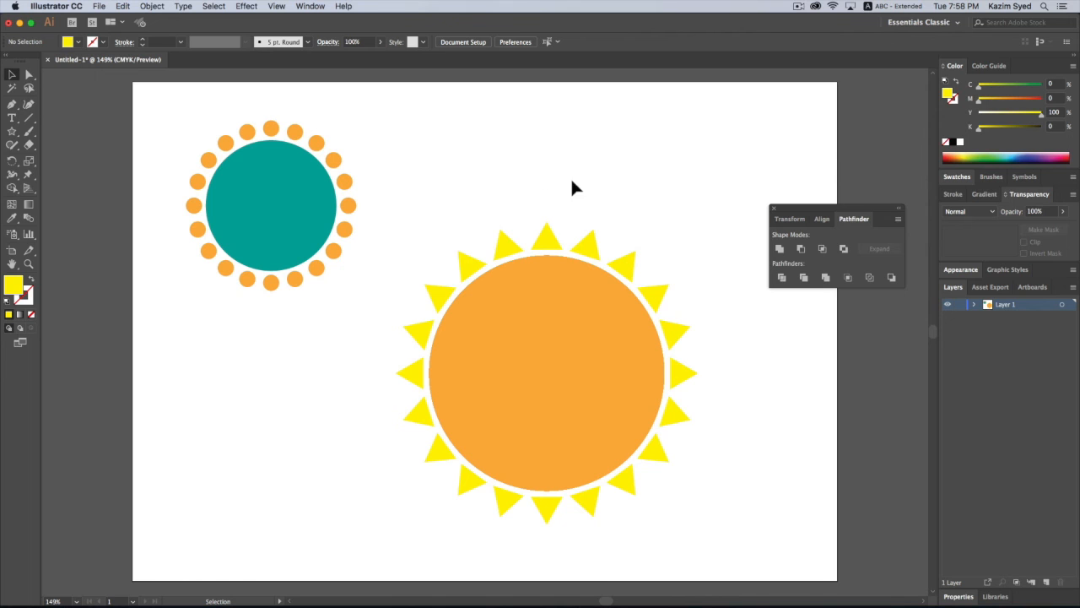
- Merge all the yellow triangles and the orange circle with Pathfinder, and scale the sun to about 196 pt wide beside the teal circle pattern
{"action": "left_click_drag", "start_coordinate": [401, 237], "coordinate": [714, 528]}
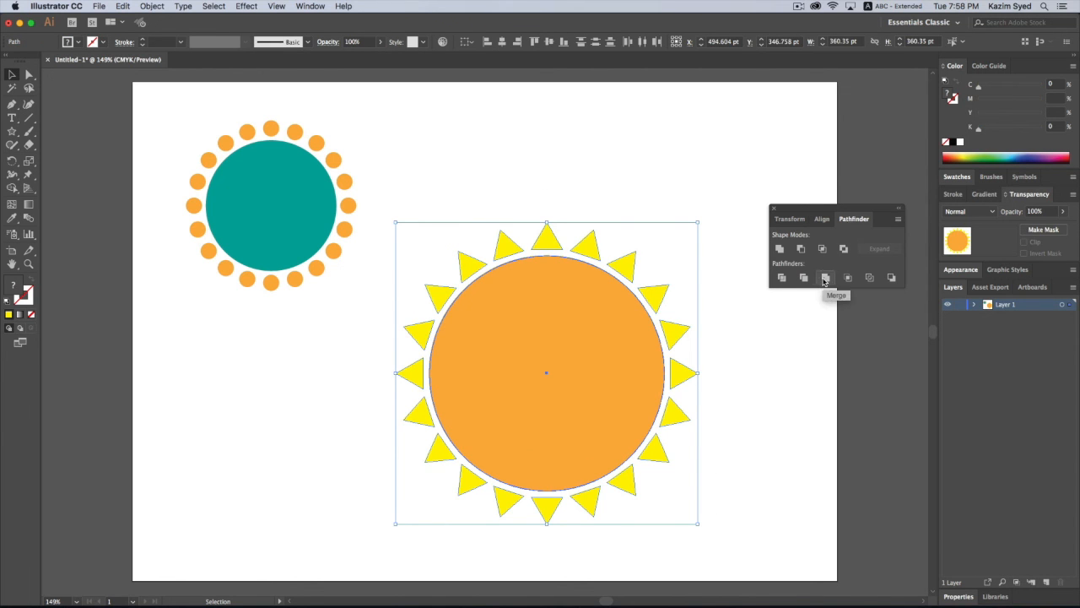
{"action": "left_click", "coordinate": [825, 281]}
{"action": "left_click_drag", "start_coordinate": [595, 352], "coordinate": [597, 299]}
{"action": "left_click_drag", "start_coordinate": [713, 467], "coordinate": [572, 383]}
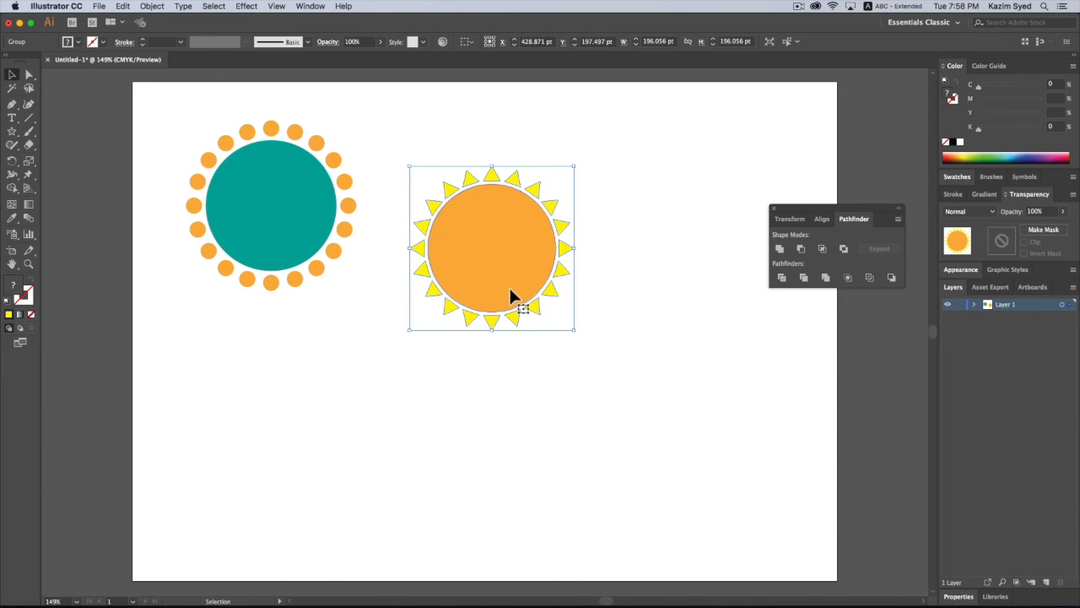